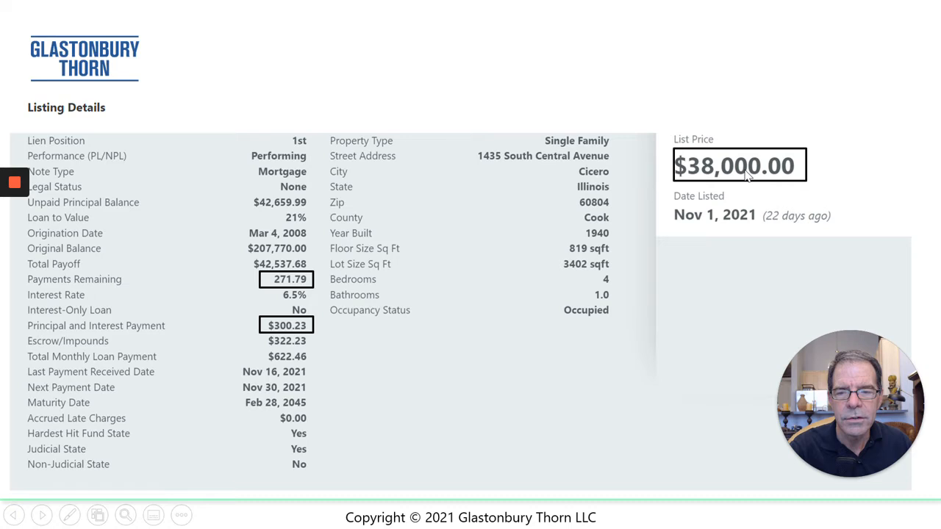
Step: Leave the slide show, switch to the 10bii Financial Calculator and set the present value (PV) to -38000
{"action": "key", "text": "Escape"}
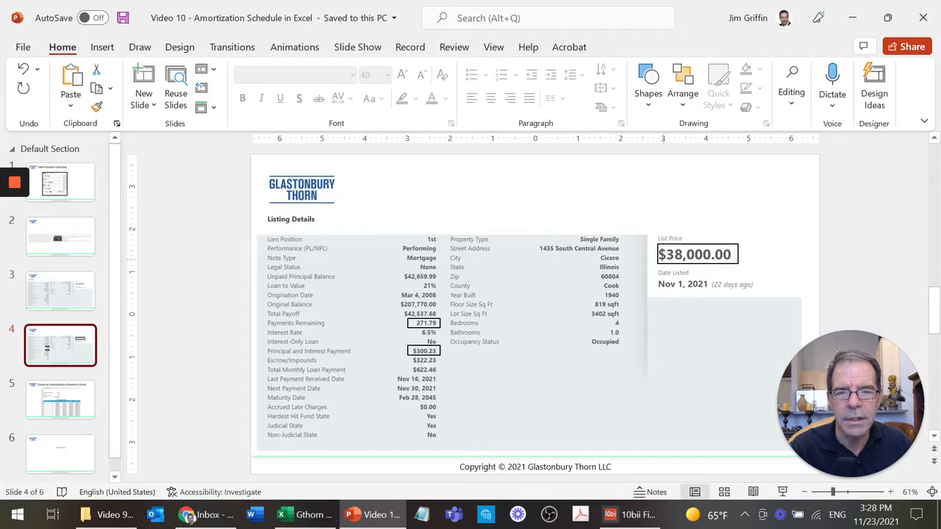
{"action": "left_click", "coordinate": [630, 515]}
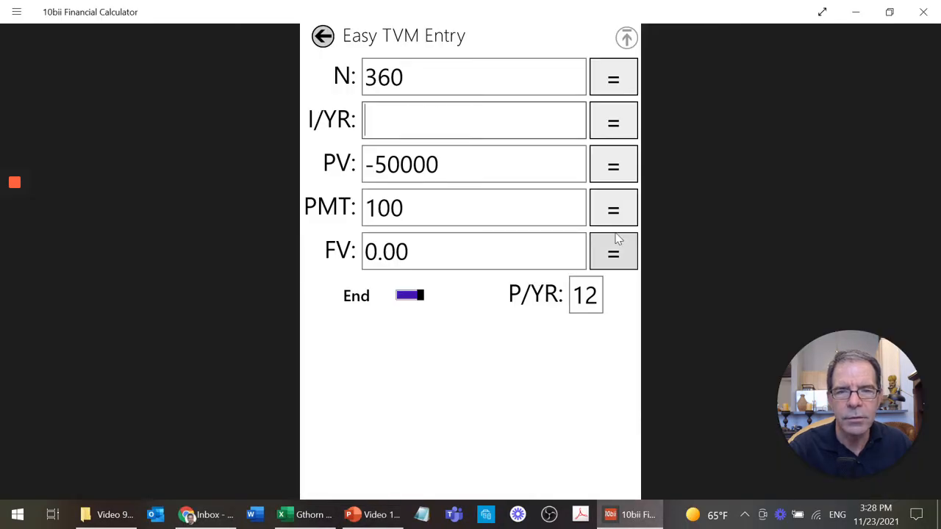
{"action": "key", "text": "Tab"}
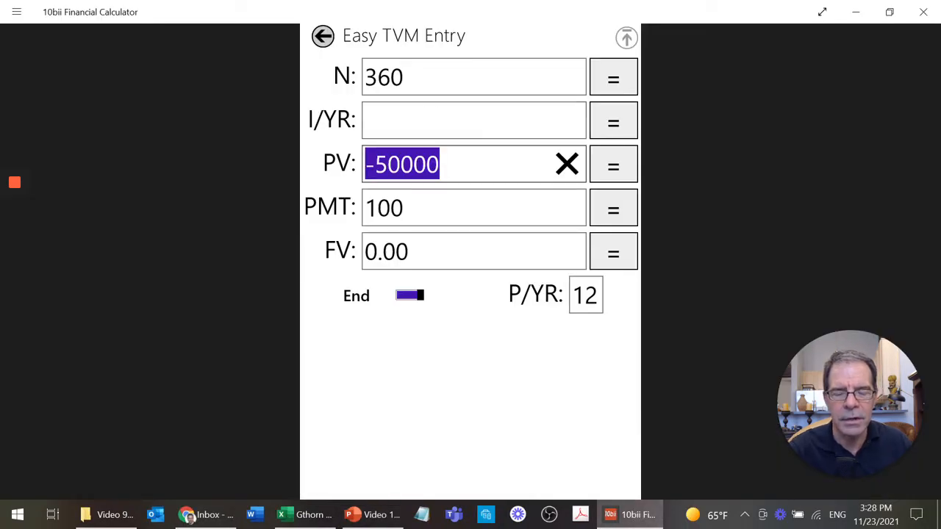
{"action": "type", "text": "-"}
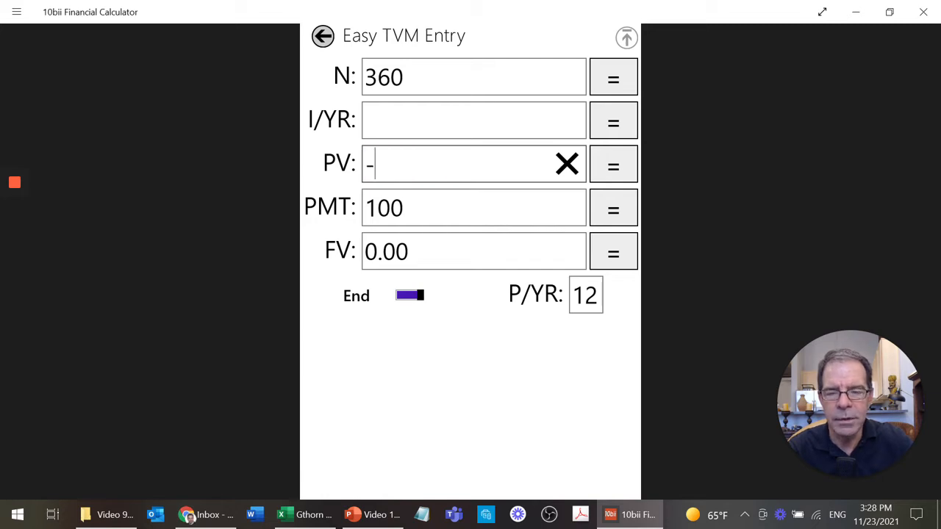
{"action": "type", "text": "38000"}
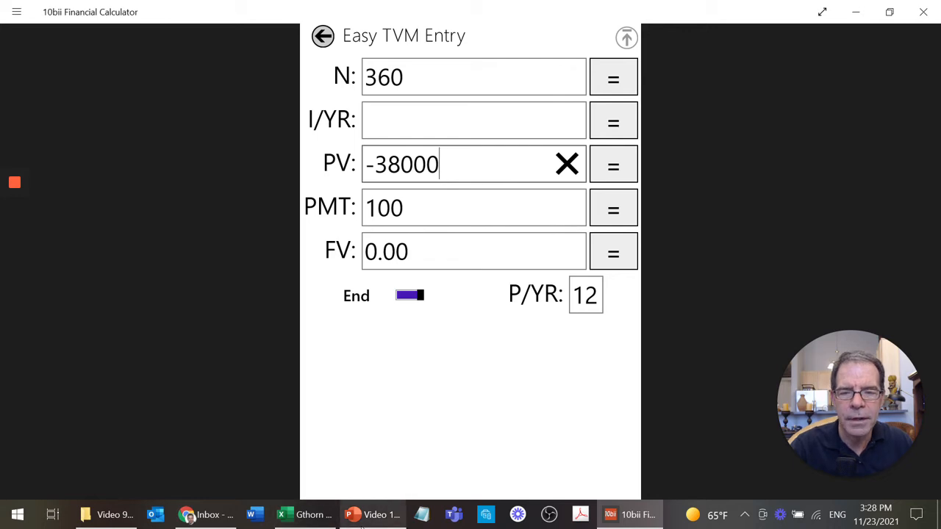
Step: Check the note's listing details in PowerPoint and set the calculator's payment (PMT) to 300.23
{"action": "left_click", "coordinate": [388, 513]}
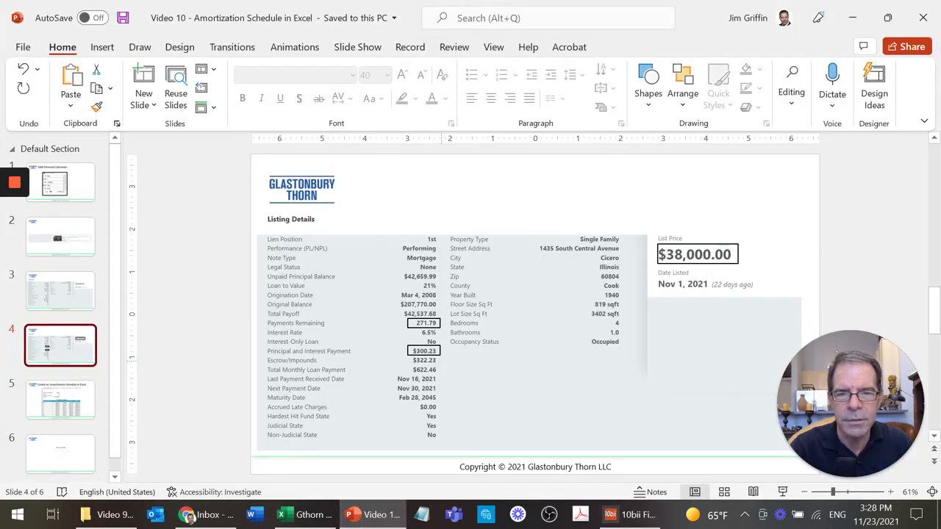
{"action": "left_click", "coordinate": [629, 515]}
{"action": "key", "text": "Tab"}
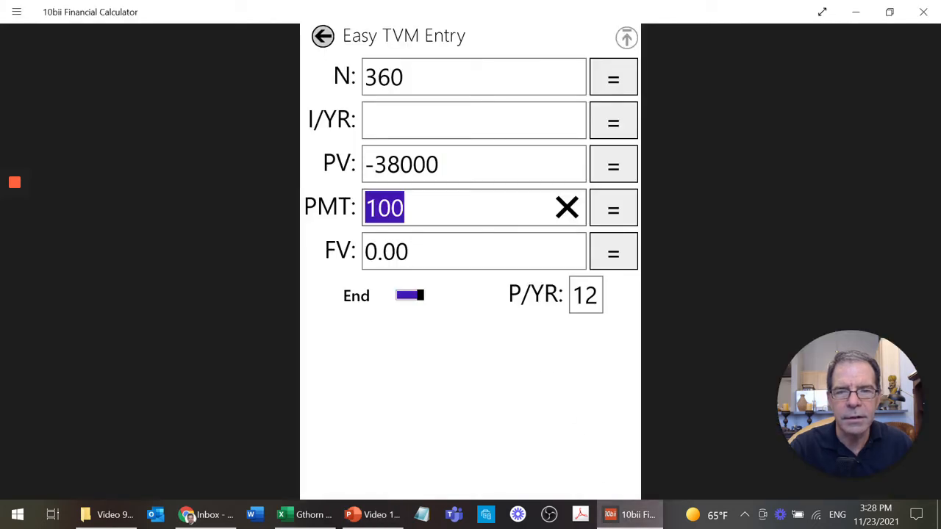
{"action": "type", "text": "300."}
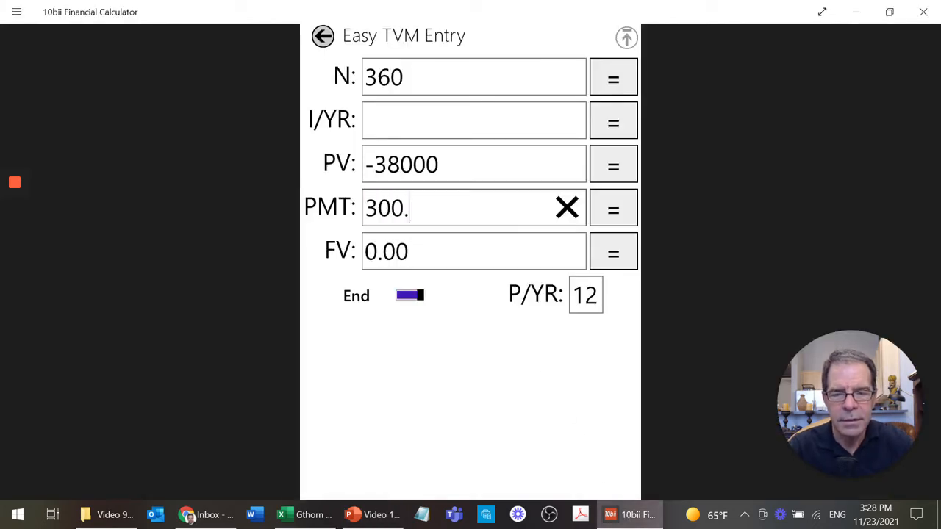
{"action": "type", "text": "23"}
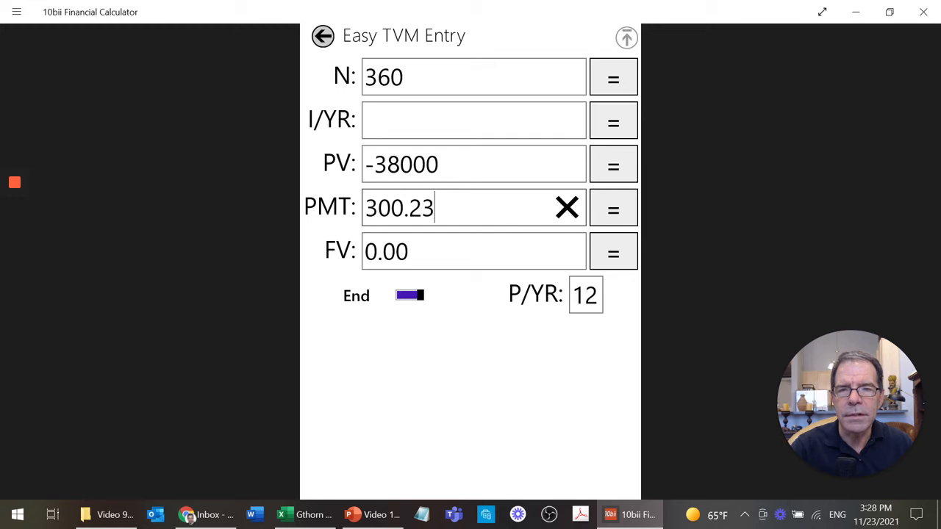
Step: Check the payments remaining on the listing slide, set N to 271.79 in the calculator and solve for the annual interest rate (I/YR)
{"action": "left_click", "coordinate": [383, 514]}
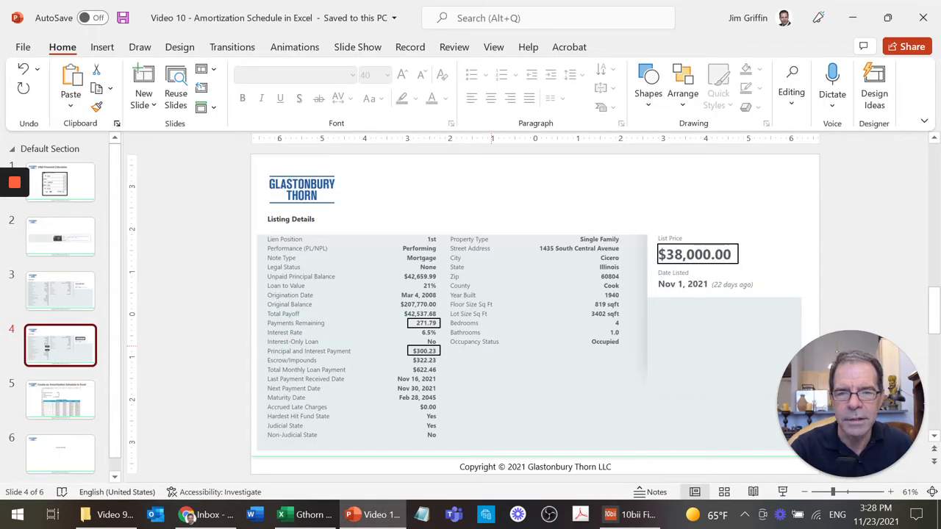
{"action": "left_click", "coordinate": [601, 518]}
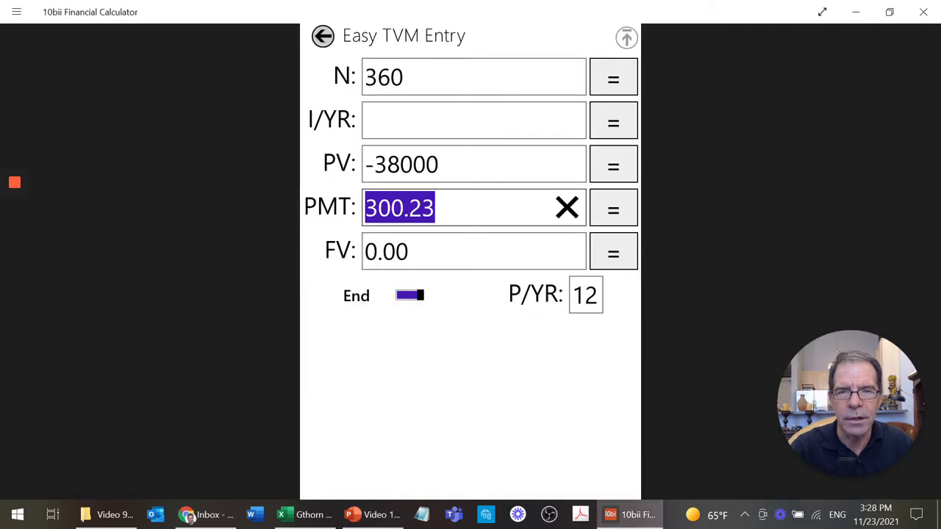
{"action": "left_click", "coordinate": [457, 77]}
{"action": "type", "text": "271"}
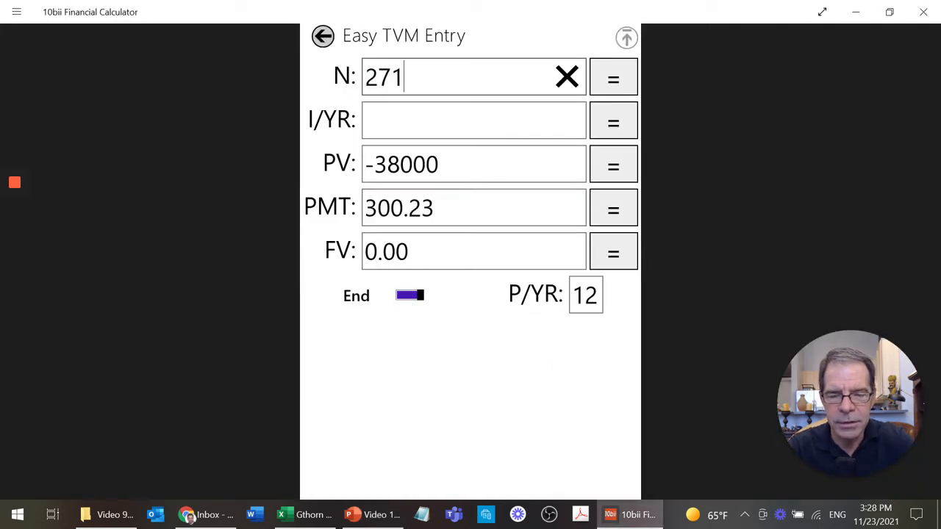
{"action": "type", "text": ".79"}
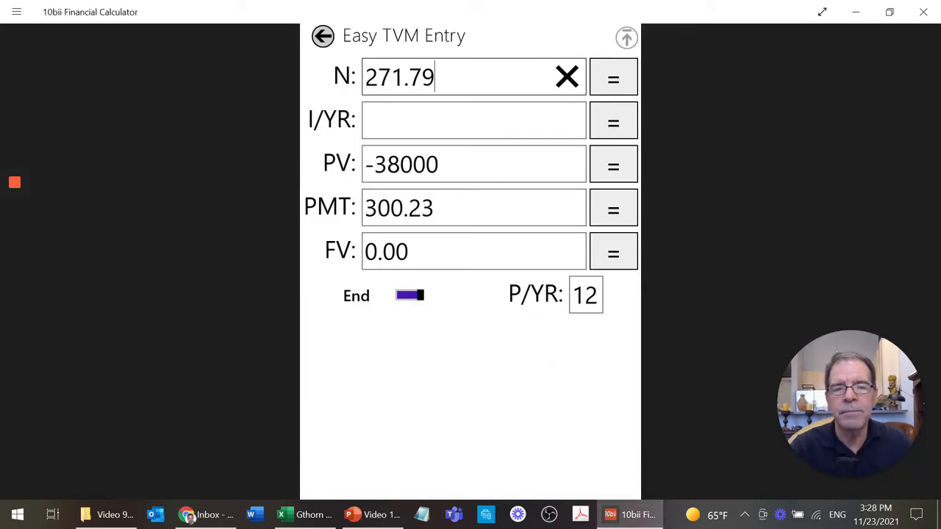
{"action": "left_click", "coordinate": [629, 126]}
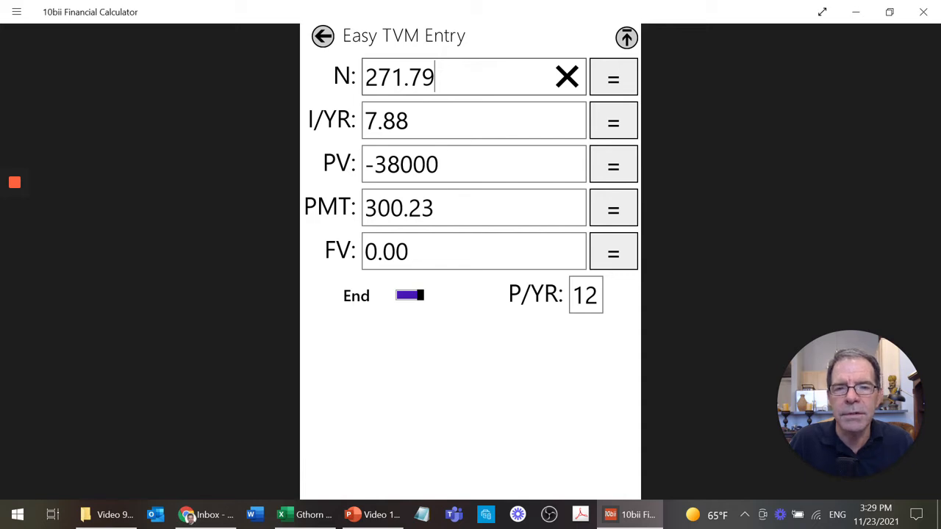
Step: Set the annual interest rate (I/YR) to 8.5 and solve for the present value (PV)
{"action": "key", "text": "Tab"}
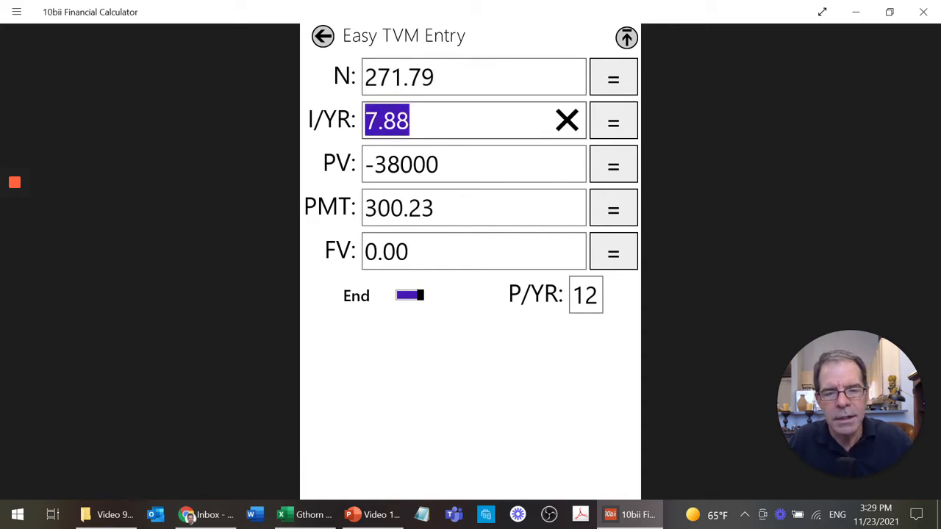
{"action": "type", "text": "8."}
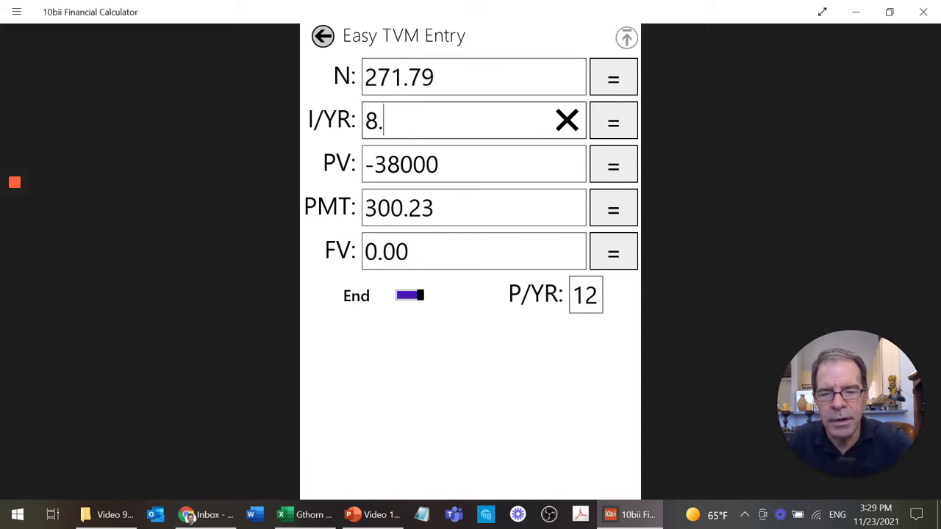
{"action": "type", "text": "5"}
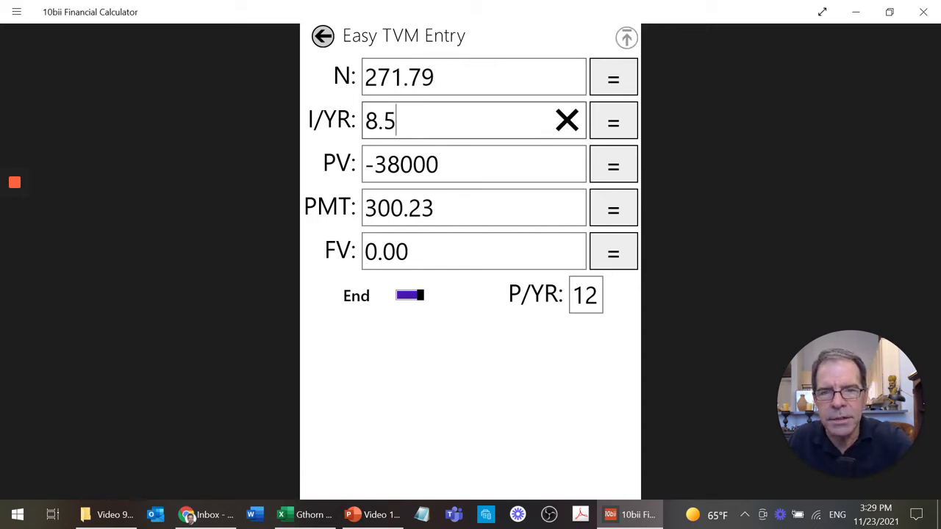
{"action": "left_click", "coordinate": [614, 169]}
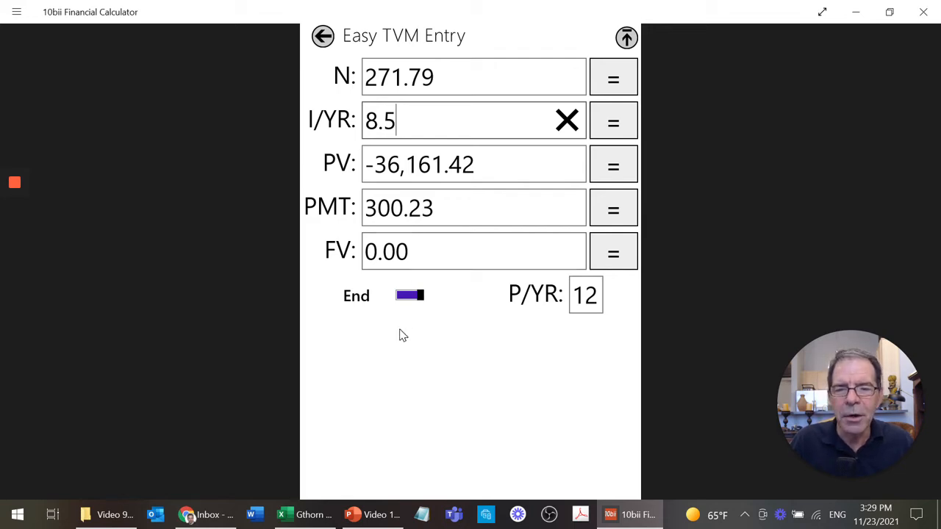
Step: Switch to the Excel amortization schedule and inspect the four loan inputs and the first payment's formula
{"action": "left_click", "coordinate": [309, 515]}
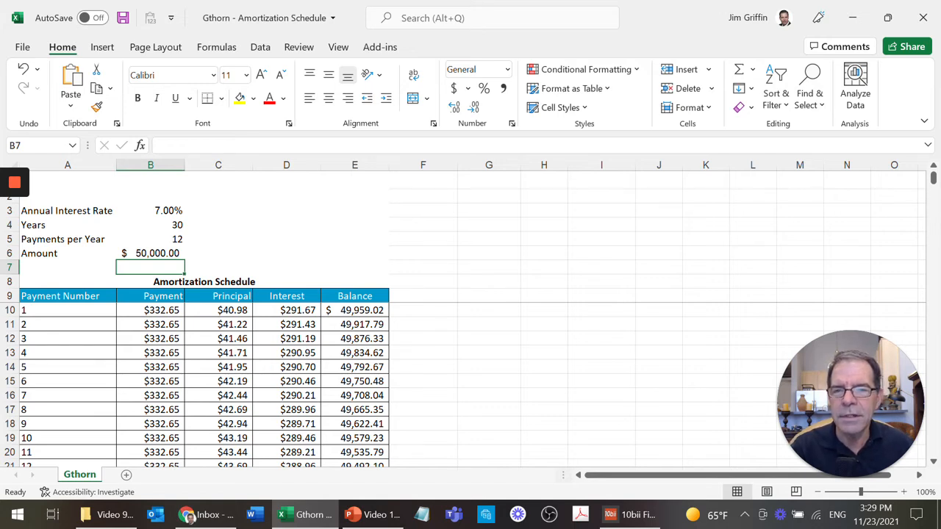
{"action": "left_click", "coordinate": [150, 211]}
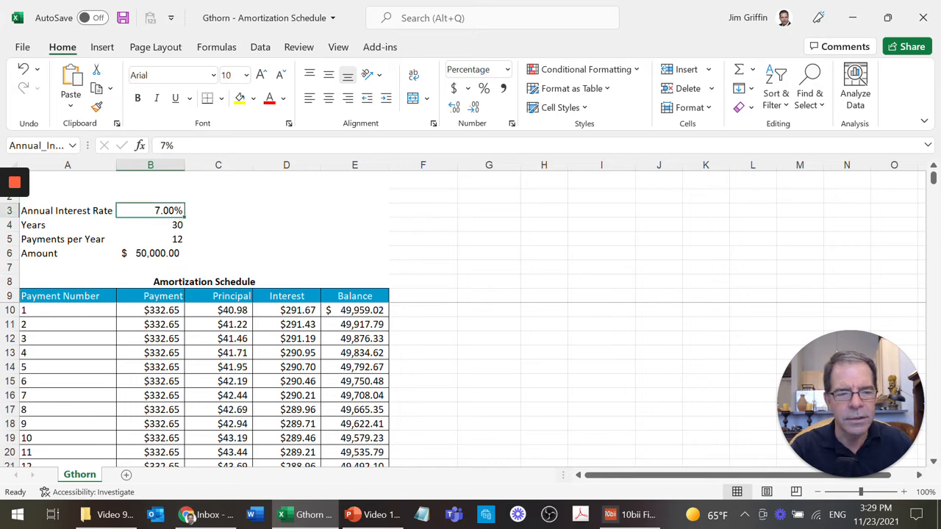
{"action": "left_click", "coordinate": [151, 225]}
{"action": "left_click", "coordinate": [150, 238]}
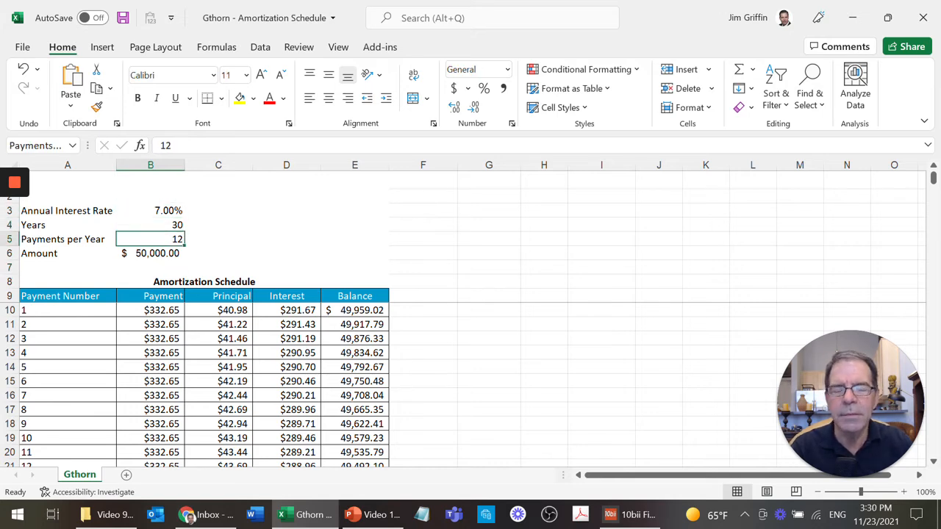
{"action": "left_click", "coordinate": [151, 254]}
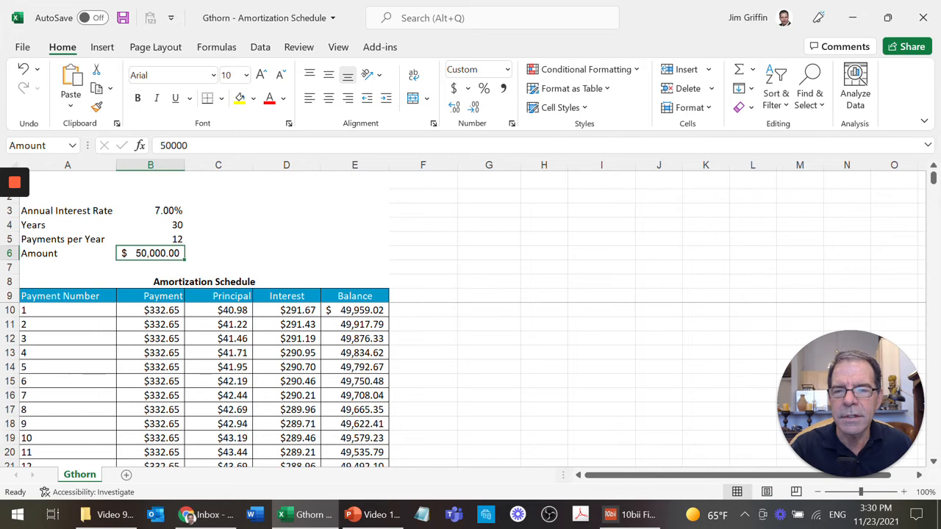
{"action": "left_click", "coordinate": [150, 310]}
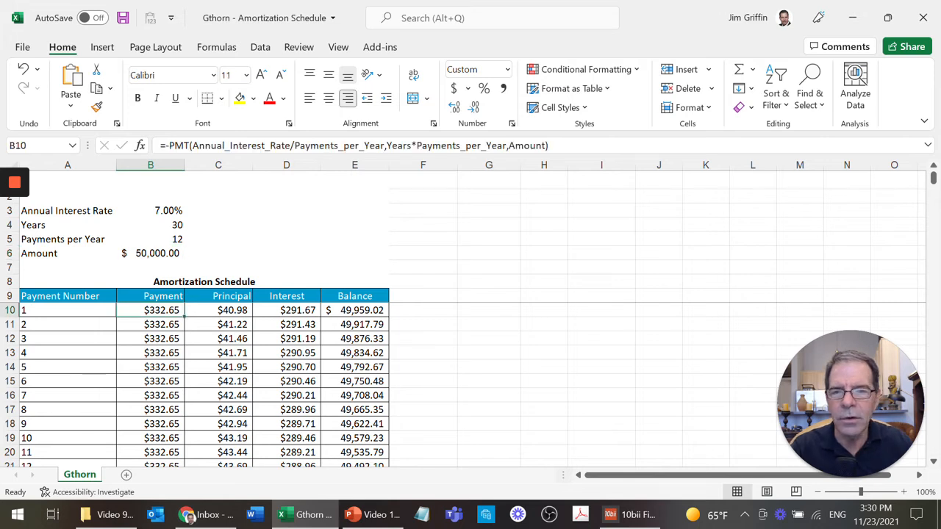
Step: Go to the end of the schedule and inspect the principal total in the Total Payments row
{"action": "key", "text": "Right"}
{"action": "key", "text": "ctrl+Down"}
{"action": "key", "text": "Down"}
{"action": "key", "text": "Down"}
{"action": "key", "text": "Down"}
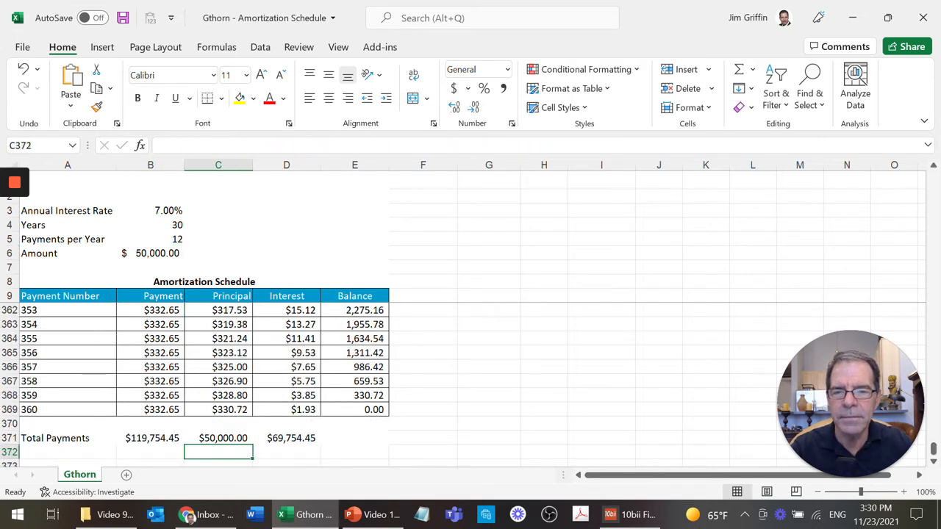
{"action": "key", "text": "Up"}
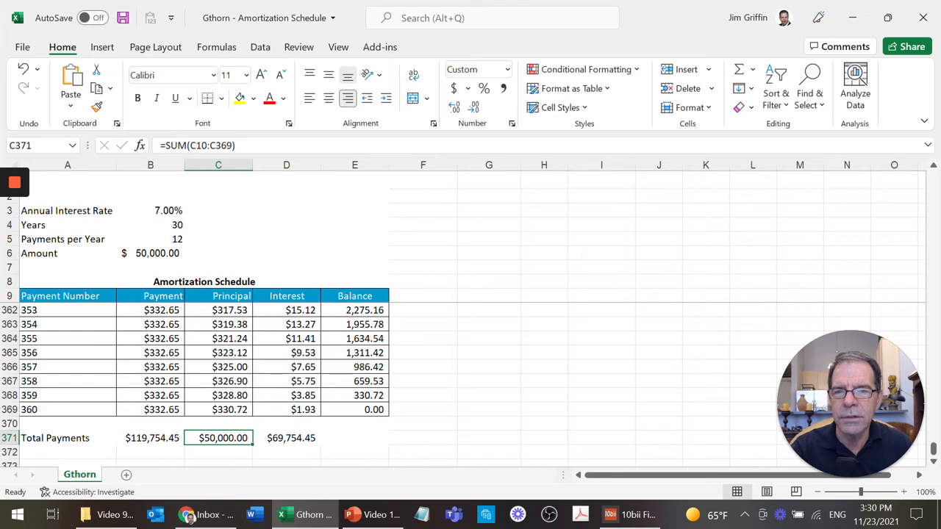
Step: Temporarily highlight the loan Amount cell and the principal total in yellow, and undo both fills
{"action": "left_click", "coordinate": [151, 253]}
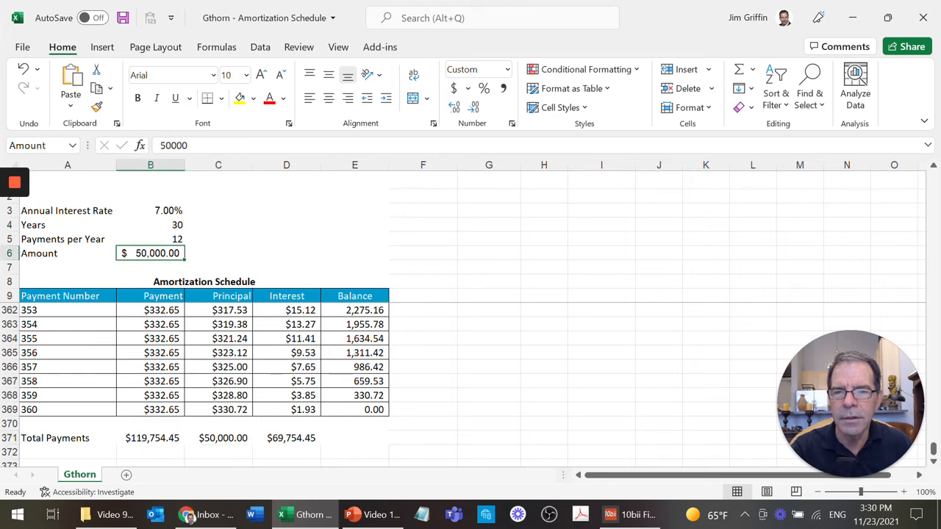
{"action": "left_click", "coordinate": [240, 98]}
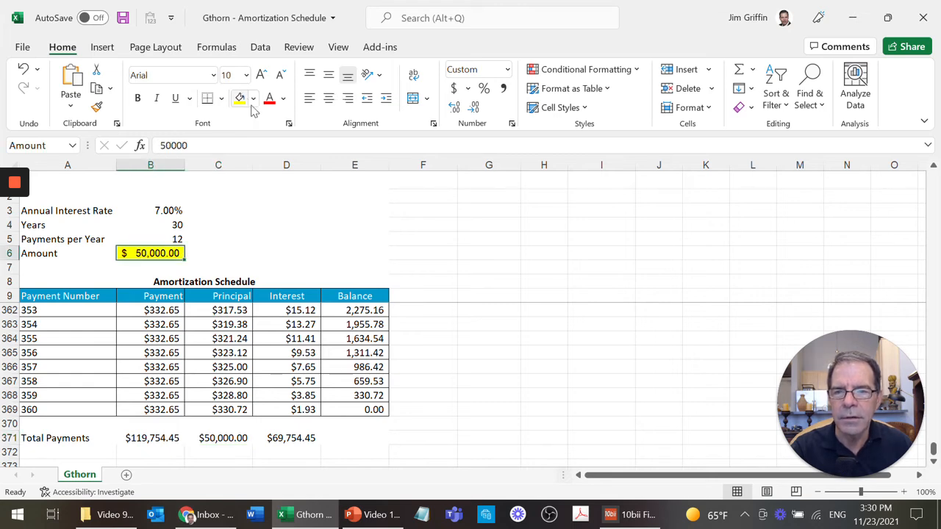
{"action": "left_click", "coordinate": [218, 437]}
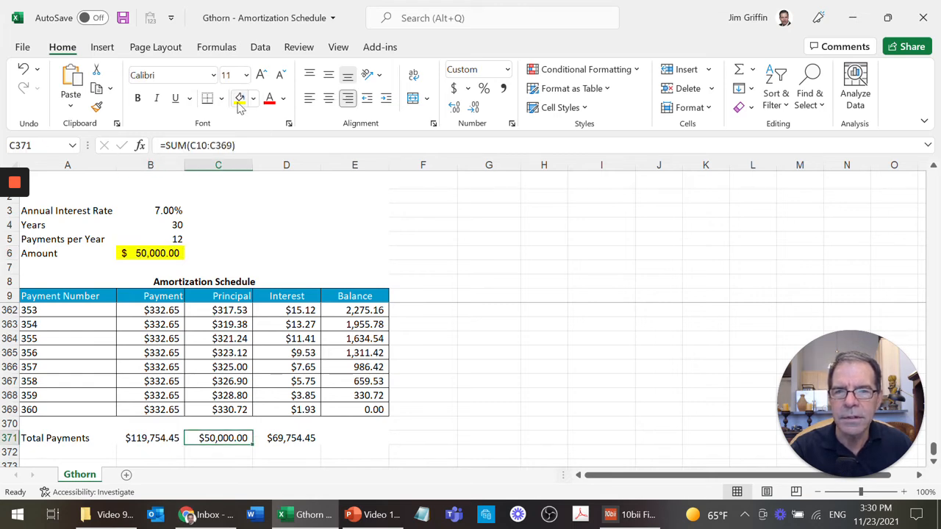
{"action": "left_click", "coordinate": [239, 99]}
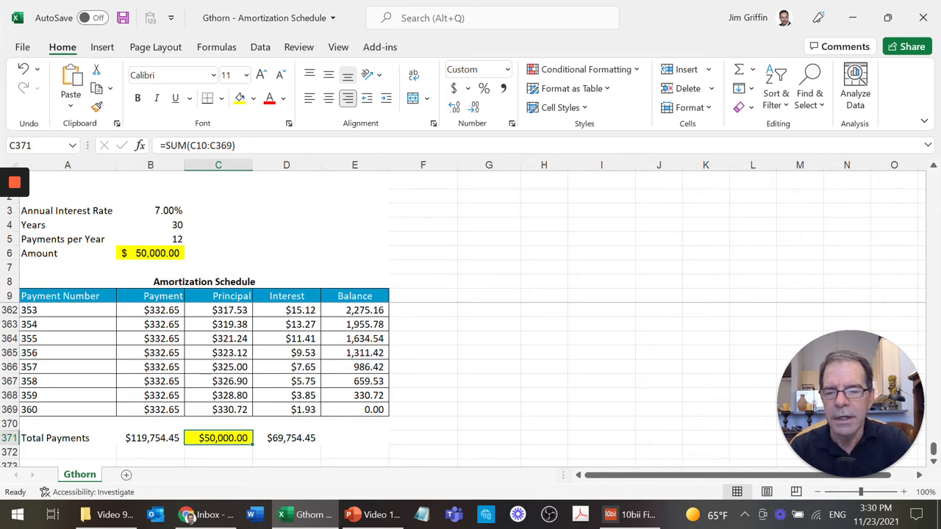
{"action": "key", "text": "ctrl+z"}
{"action": "key", "text": "ctrl+z"}
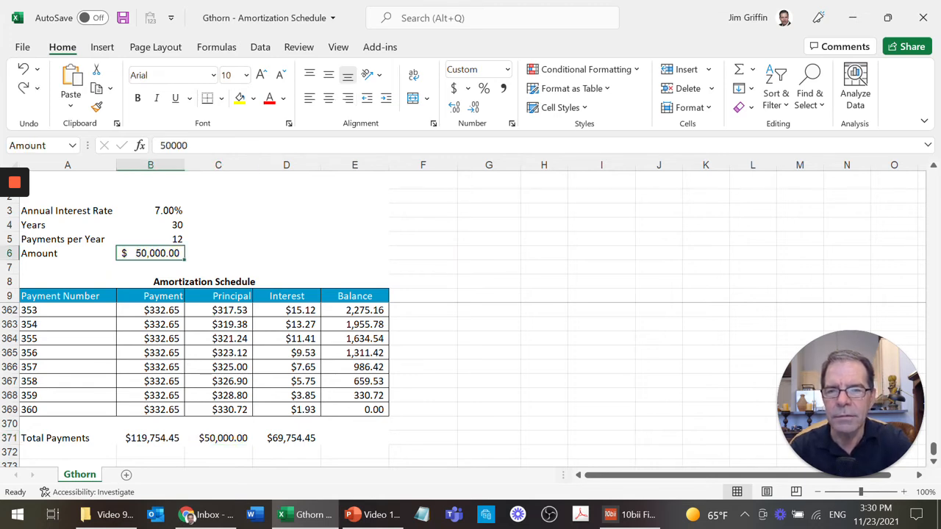
Step: Temporarily highlight the principal and interest totals and the payment total in yellow, and undo these fills
{"action": "left_click_drag", "start_coordinate": [218, 438], "coordinate": [286, 438]}
{"action": "left_click", "coordinate": [239, 97]}
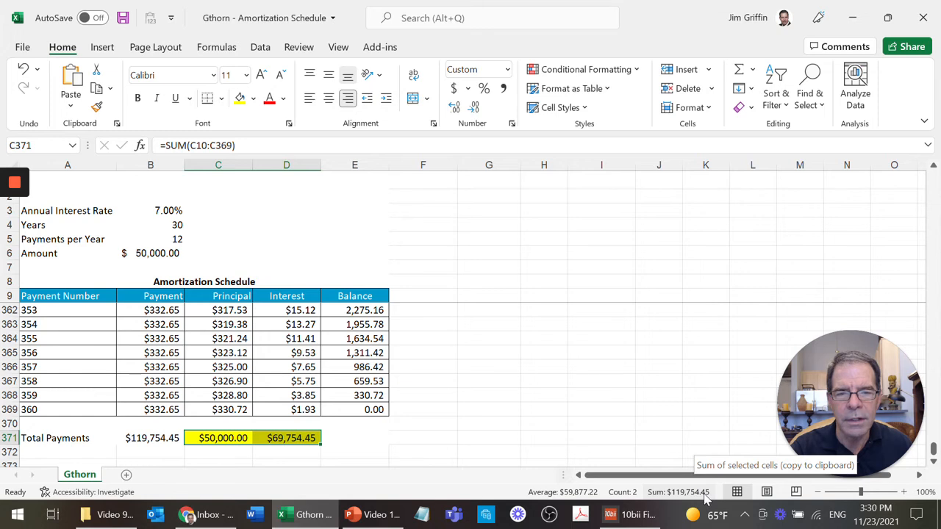
{"action": "left_click", "coordinate": [151, 437]}
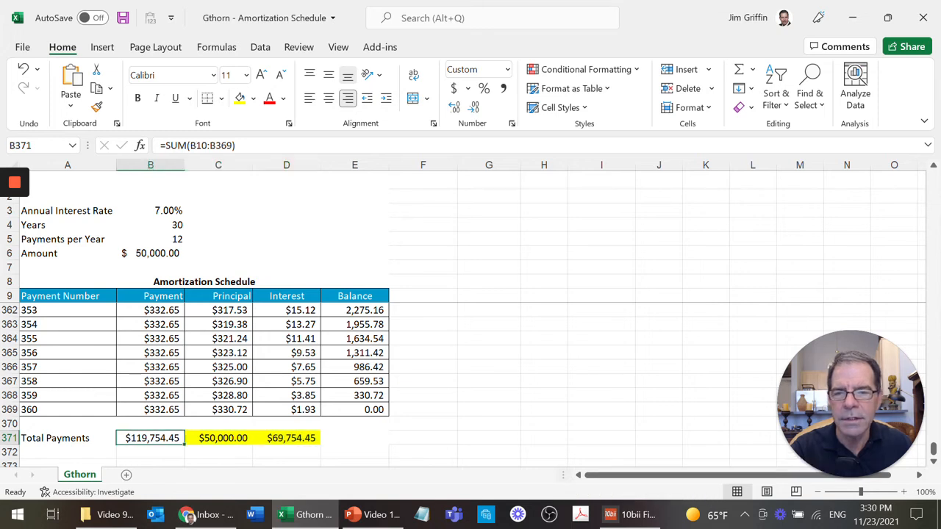
{"action": "left_click", "coordinate": [239, 100]}
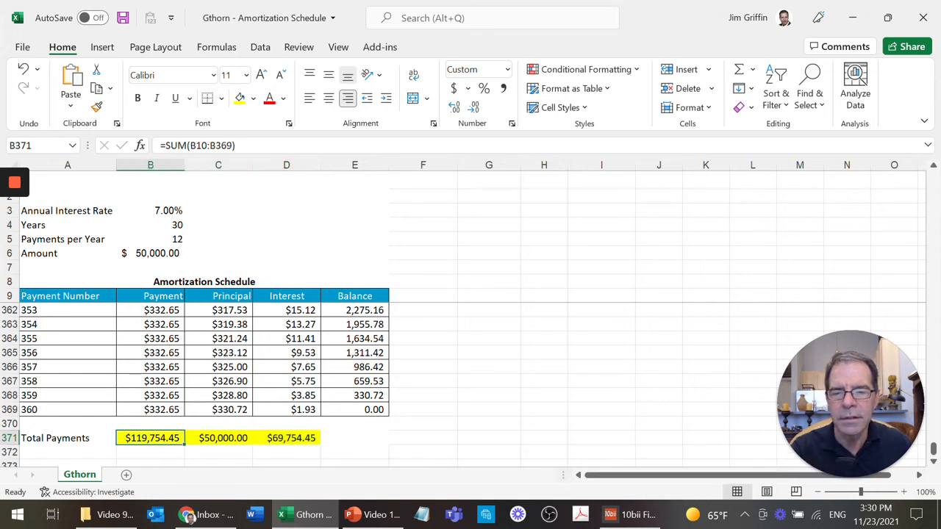
{"action": "key", "text": "ctrl+z"}
{"action": "key", "text": "ctrl+z"}
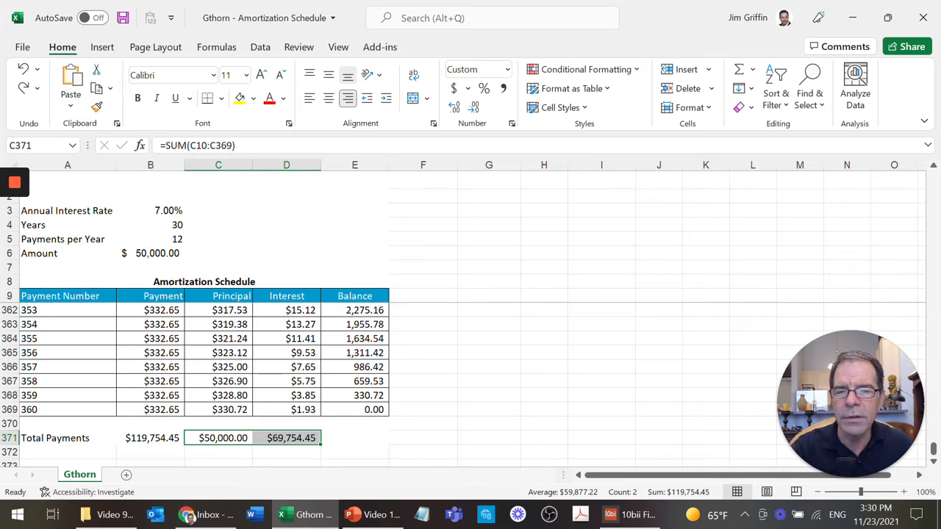
Step: Inspect the Balance cell for payment 360 at the end of the schedule
{"action": "left_click", "coordinate": [355, 410]}
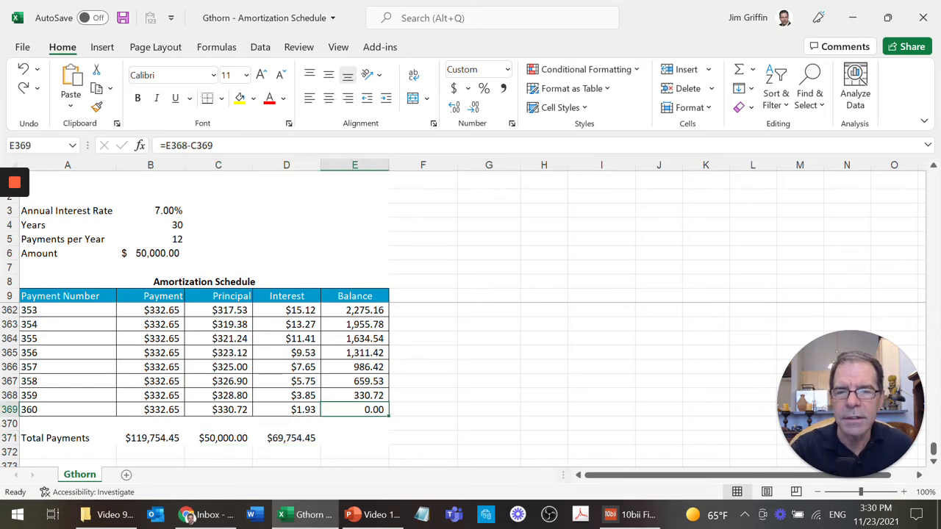
Step: Temporarily highlight payment number 360 and its Balance cell in yellow, and undo both fills
{"action": "left_click", "coordinate": [239, 100]}
{"action": "key", "text": "Home"}
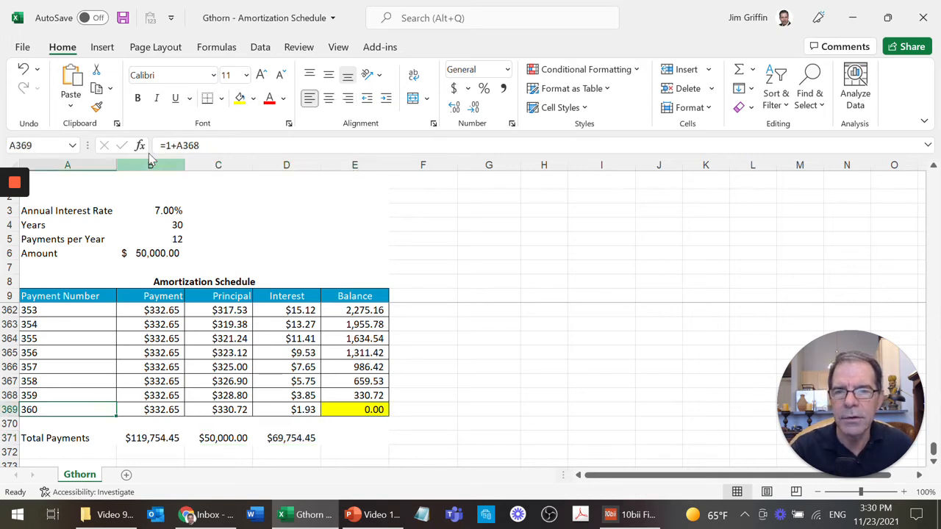
{"action": "left_click", "coordinate": [240, 100]}
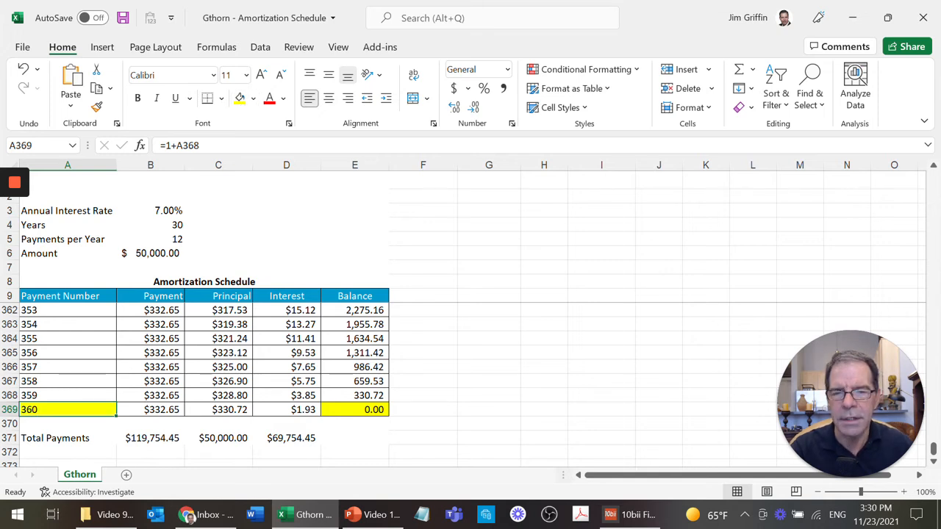
{"action": "key", "text": "ctrl+z"}
{"action": "key", "text": "ctrl+z"}
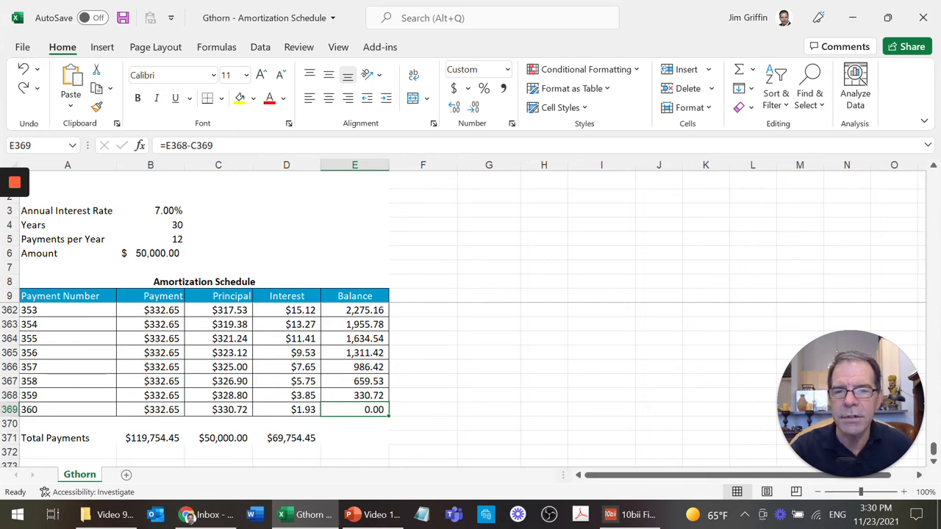
Step: Return to the start of the schedule and examine the PMT function in the first payment's Payment formula
{"action": "key", "text": "ctrl+Home"}
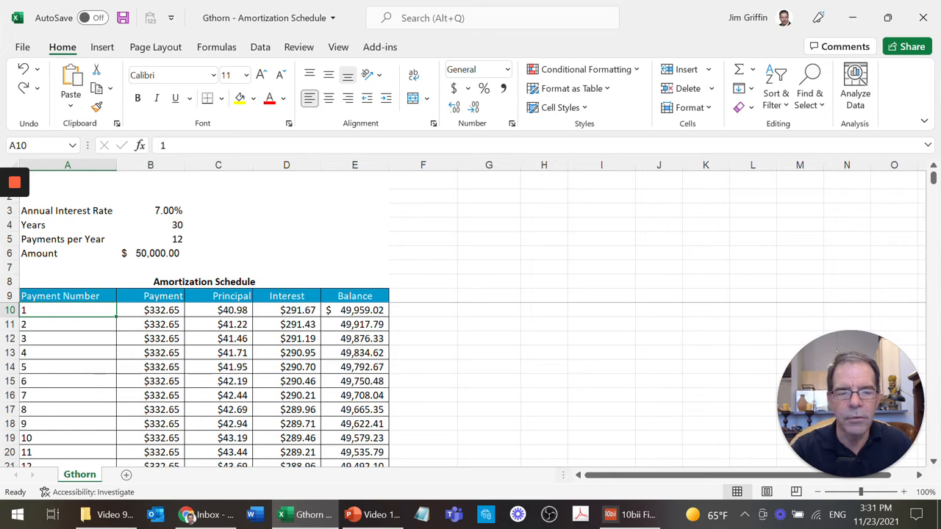
{"action": "left_click", "coordinate": [150, 310]}
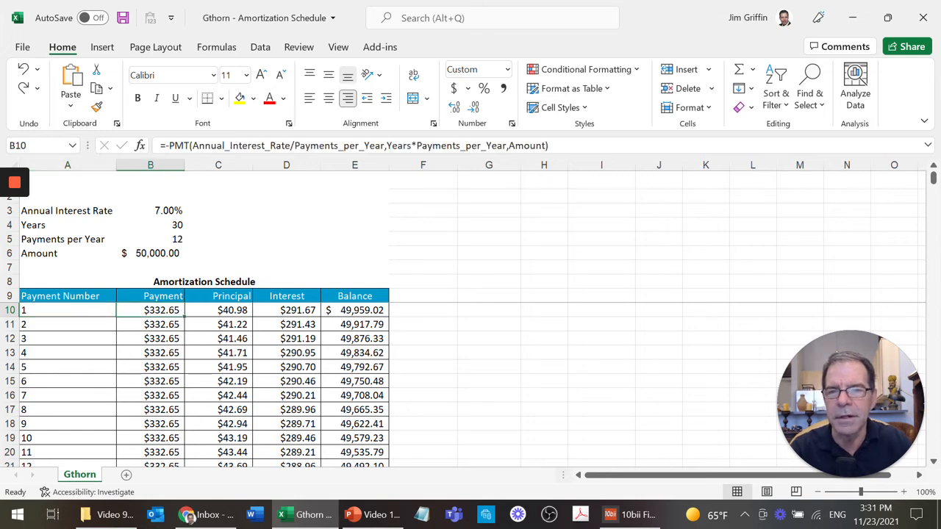
{"action": "double_click", "coordinate": [179, 145]}
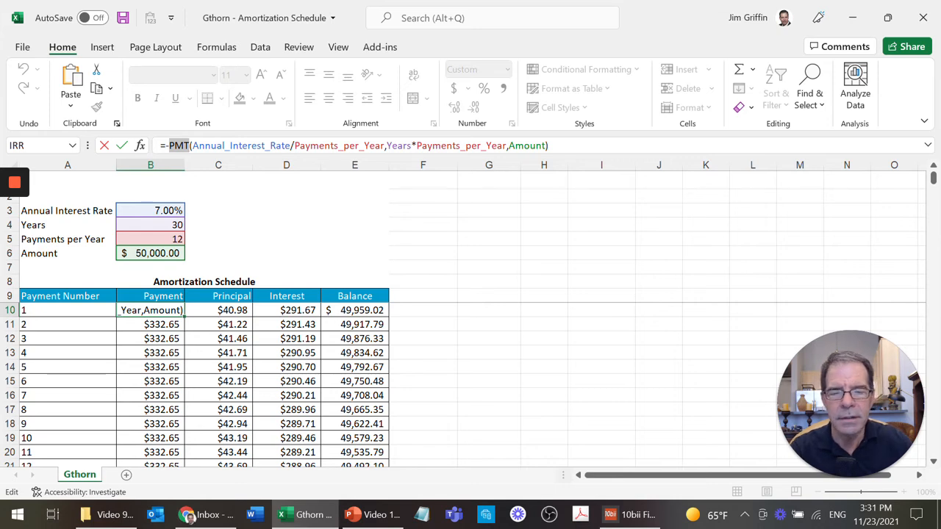
{"action": "key", "text": "Return"}
{"action": "key", "text": "Down"}
{"action": "key", "text": "Up"}
{"action": "key", "text": "Up"}
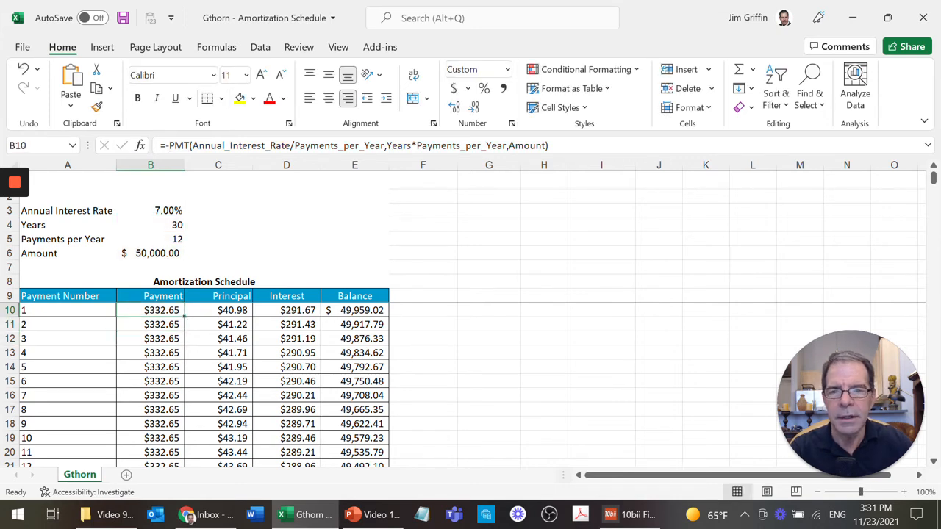
Step: Examine the PPMT and IPMT functions in the first payment's Principal and Interest formulas
{"action": "key", "text": "Right"}
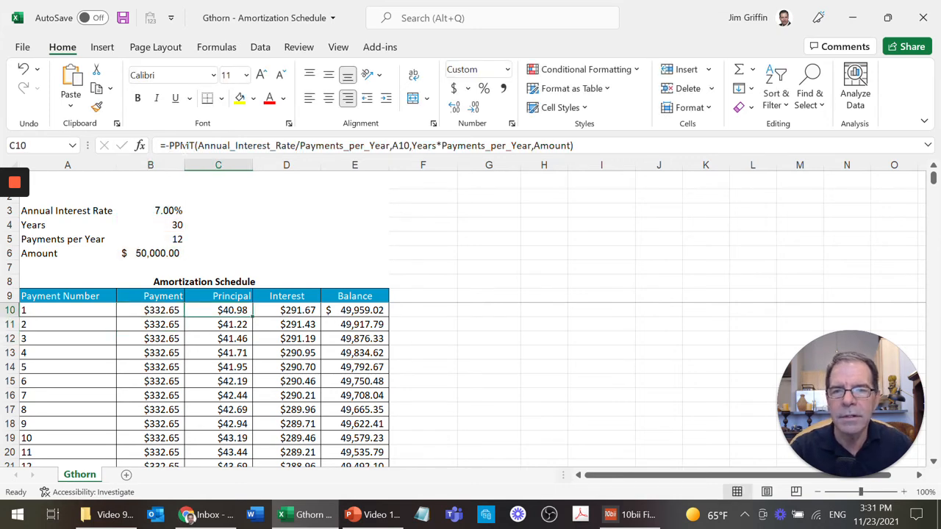
{"action": "double_click", "coordinate": [184, 146]}
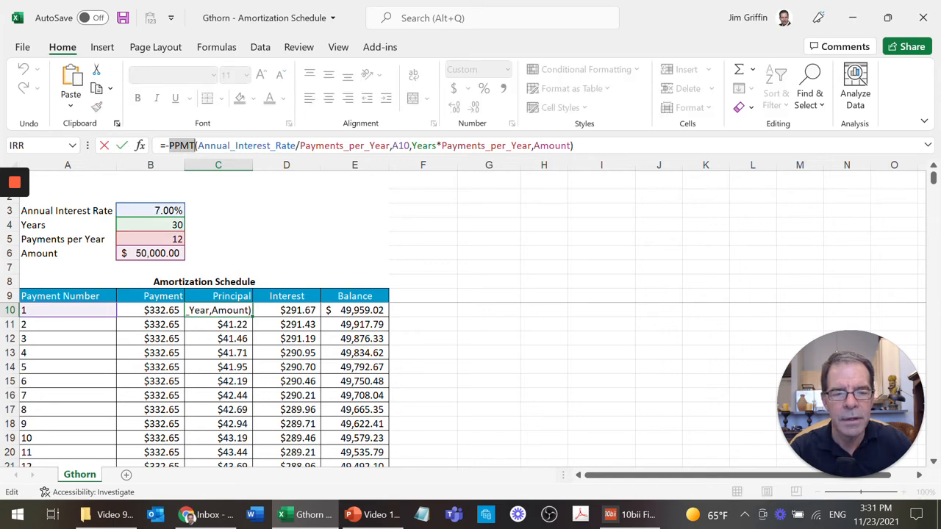
{"action": "key", "text": "Return"}
{"action": "key", "text": "Up"}
{"action": "key", "text": "Right"}
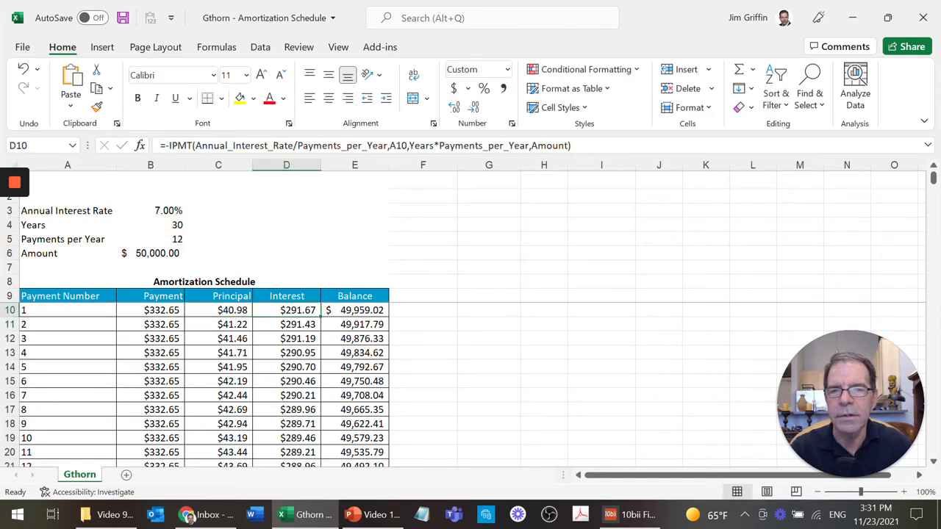
{"action": "double_click", "coordinate": [180, 146]}
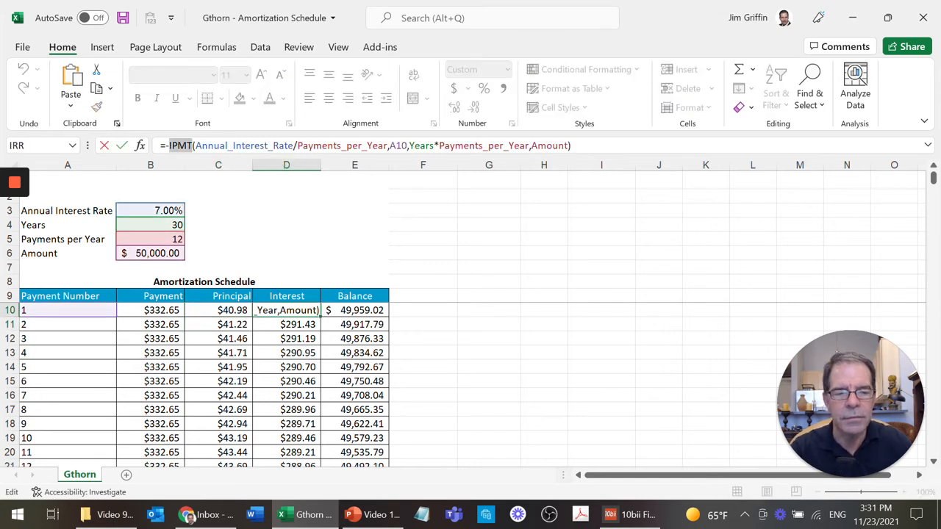
{"action": "key", "text": "Return"}
{"action": "key", "text": "Up"}
Step: Examine the Balance formulas for the first and second payments
{"action": "key", "text": "Right"}
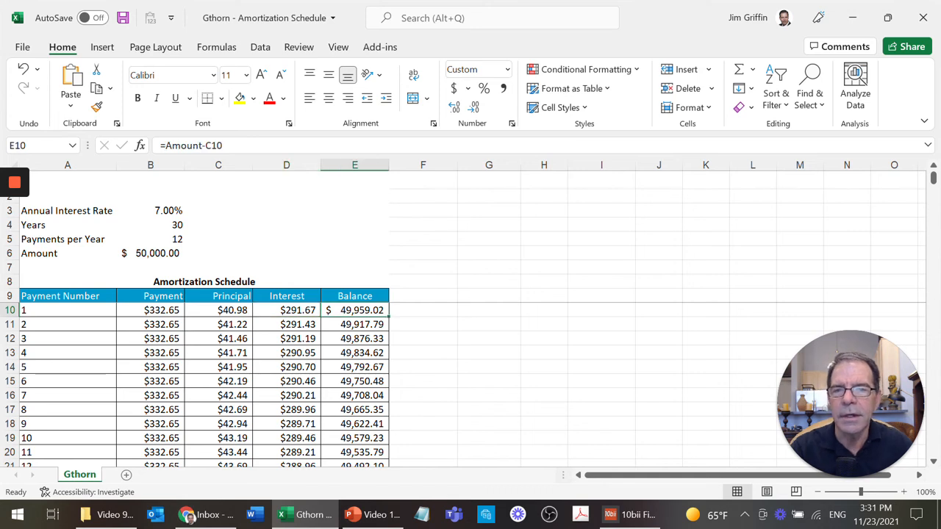
{"action": "left_click", "coordinate": [229, 146]}
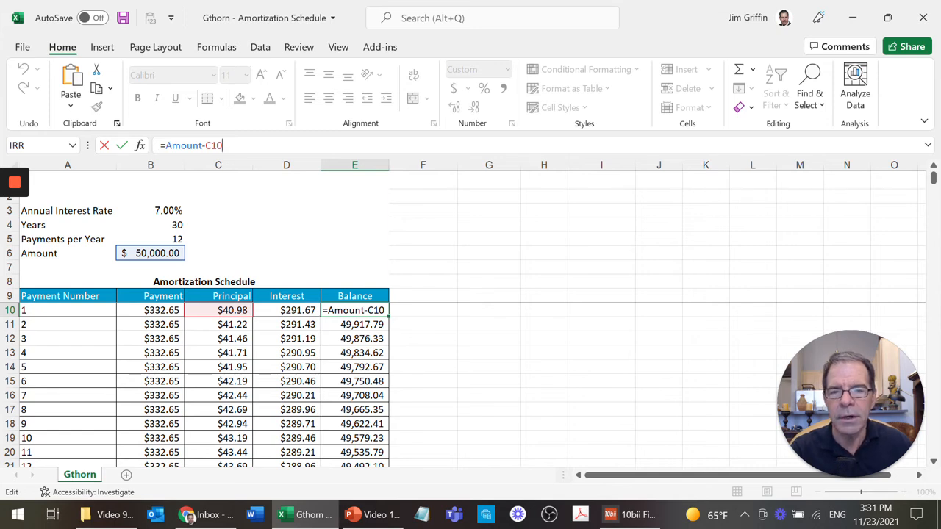
{"action": "key", "text": "Return"}
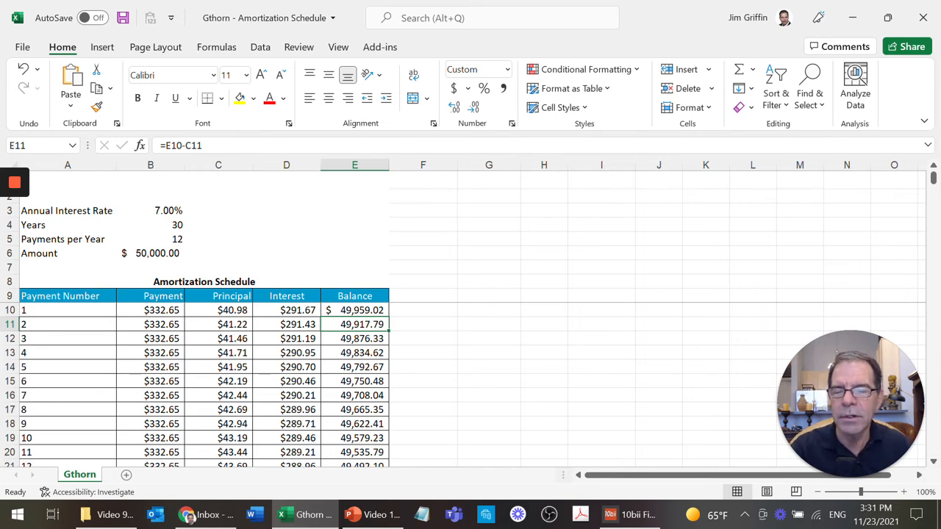
Step: Set the Annual Interest Rate to 6.5%
{"action": "left_click", "coordinate": [151, 211]}
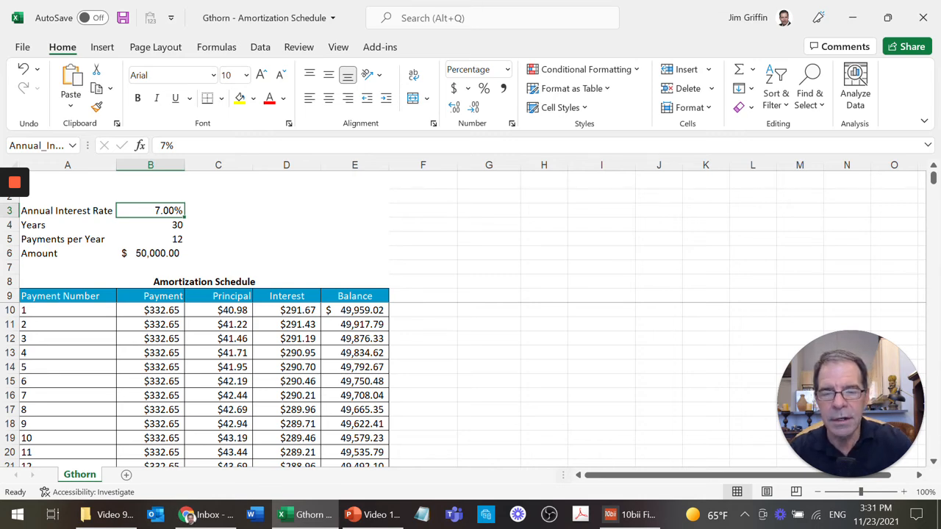
{"action": "type", "text": ".0"}
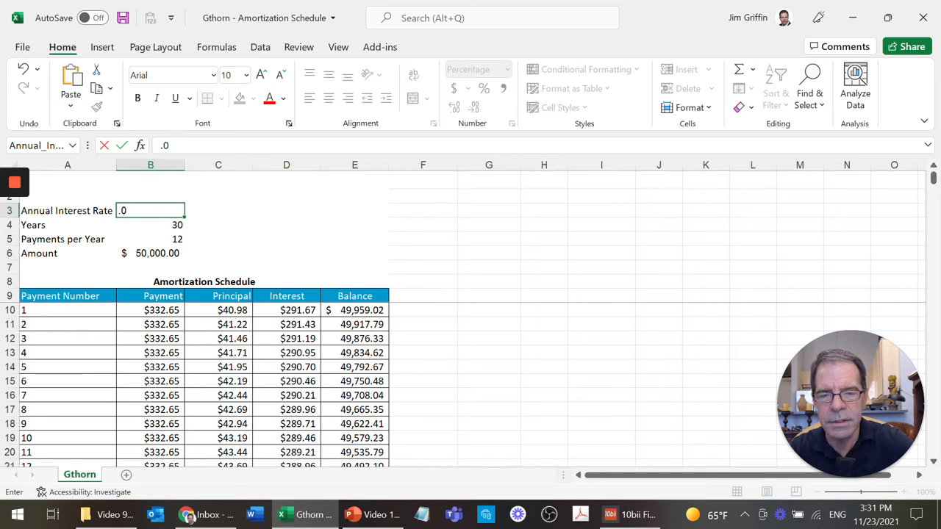
{"action": "type", "text": "65"}
{"action": "key", "text": "Return"}
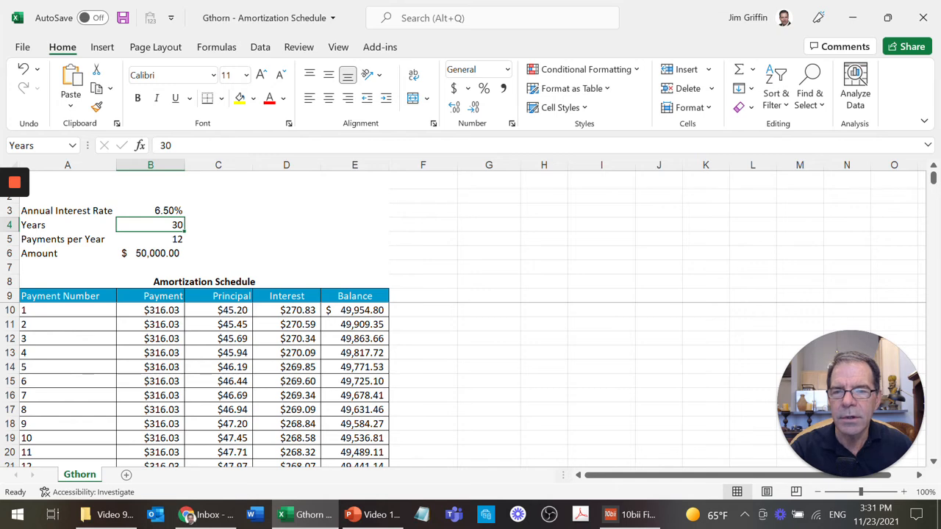
Step: Set the loan Amount to $60,000
{"action": "left_click", "coordinate": [150, 254]}
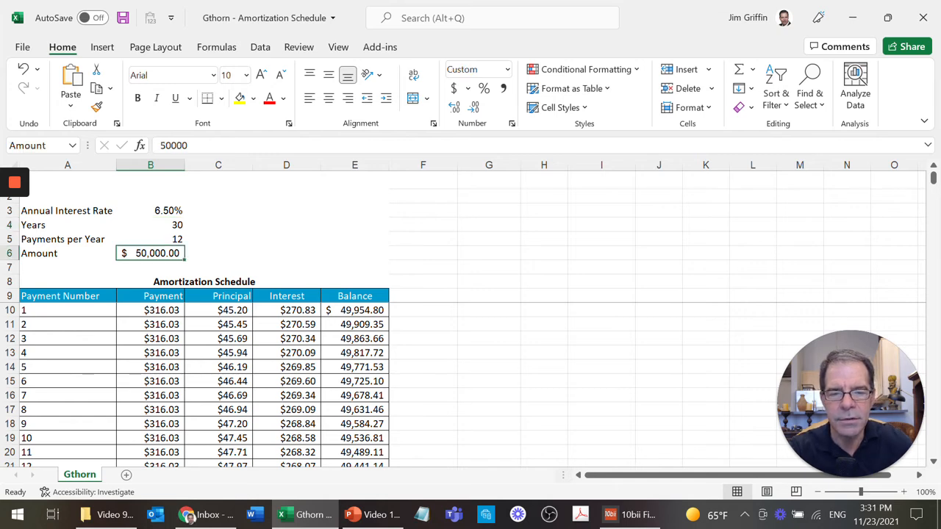
{"action": "type", "text": "60,00"}
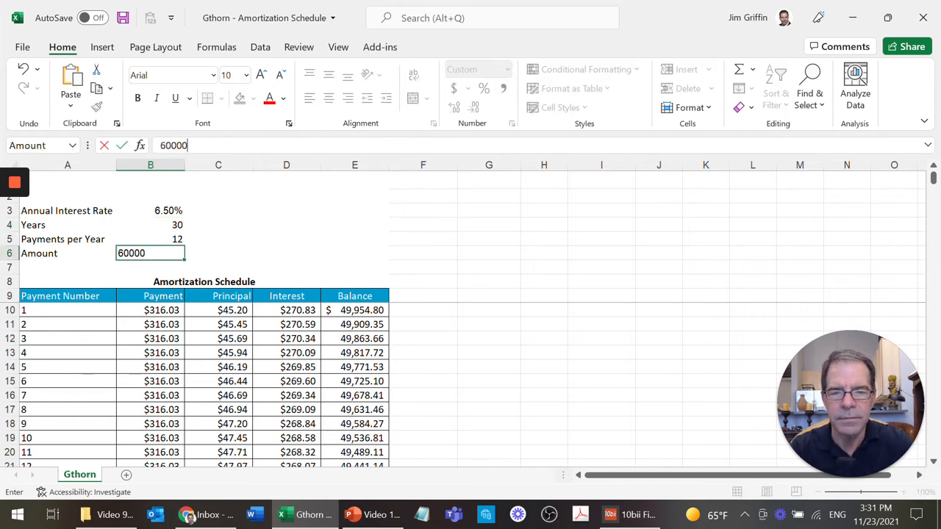
{"action": "type", "text": "0"}
{"action": "key", "text": "Tab"}
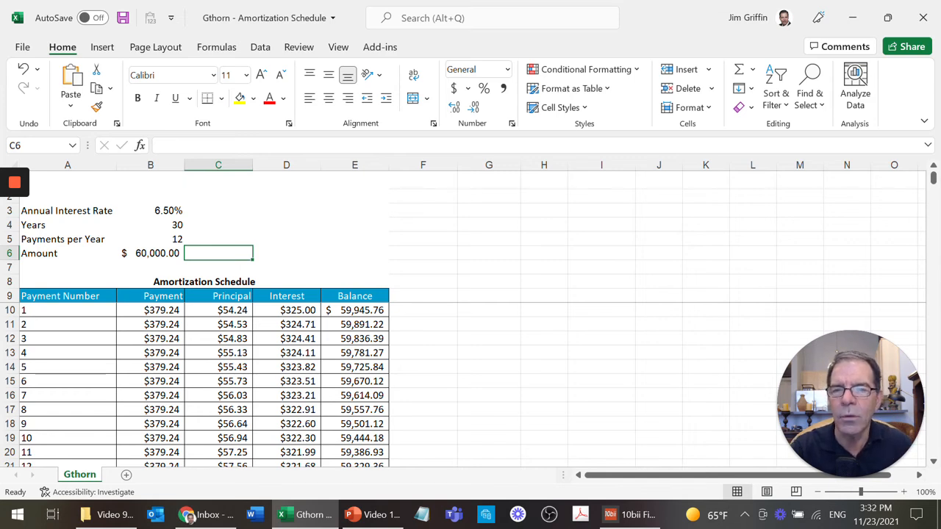
Step: Set the loan term in Years to 20
{"action": "left_click", "coordinate": [150, 224]}
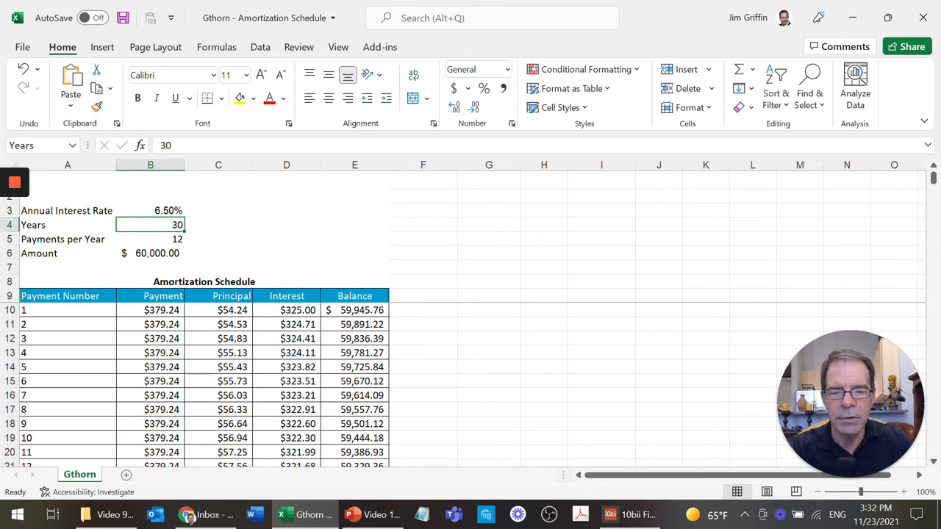
{"action": "type", "text": "20"}
{"action": "key", "text": "Tab"}
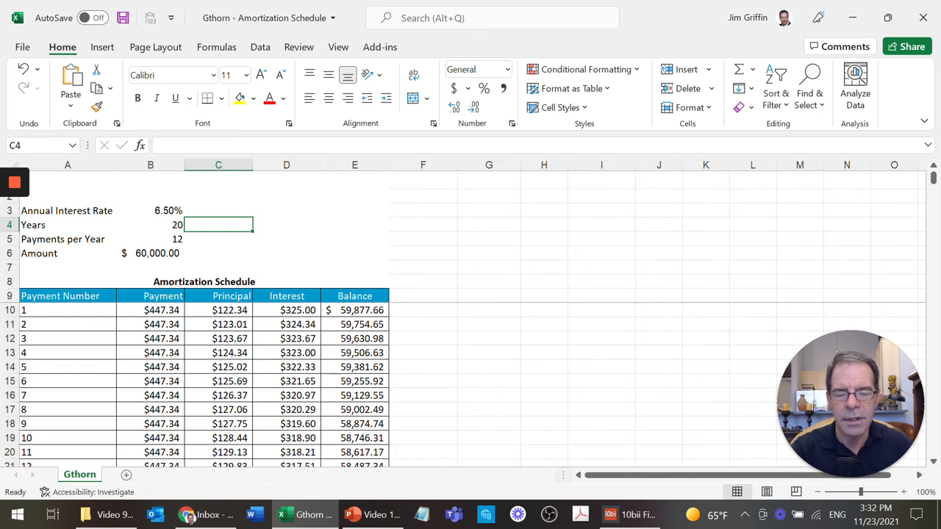
Step: Delete the rows for payments 241 to 360 at the end of the schedule
{"action": "key", "text": "Left"}
{"action": "key", "text": "Down"}
{"action": "key", "text": "Down"}
{"action": "key", "text": "Down"}
{"action": "key", "text": "Down"}
{"action": "key", "text": "Down"}
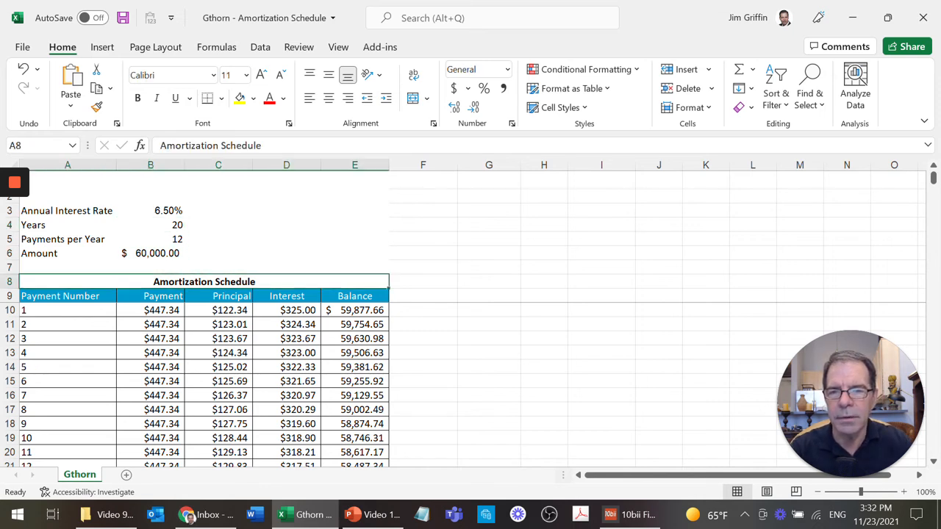
{"action": "key", "text": "Down"}
{"action": "key", "text": "ctrl+Down"}
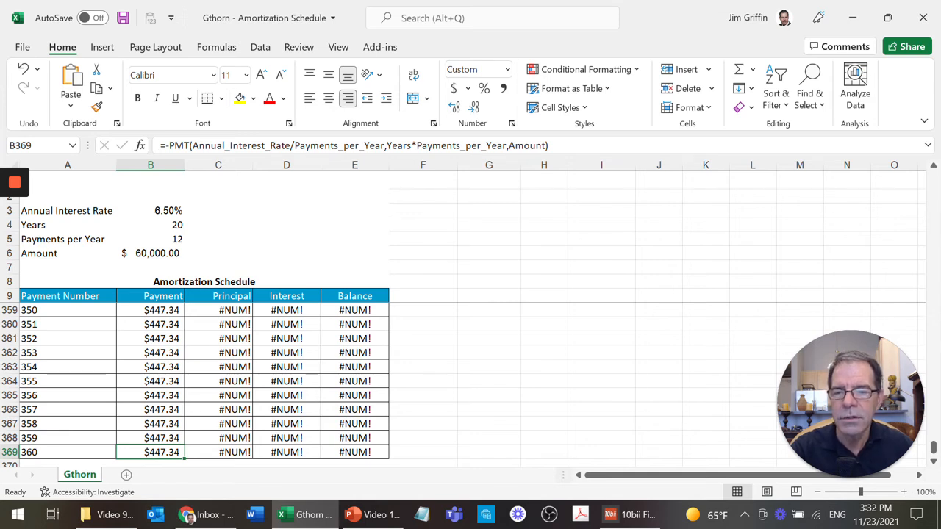
{"action": "left_click", "coordinate": [11, 452]}
{"action": "mouse_move", "coordinate": [10, 452]}
{"action": "left_mouse_down"}
{"action": "mouse_move", "coordinate": [9, 298]}
{"action": "mouse_move", "coordinate": [11, 437]}
{"action": "left_mouse_up"}
{"action": "key", "text": "Delete"}
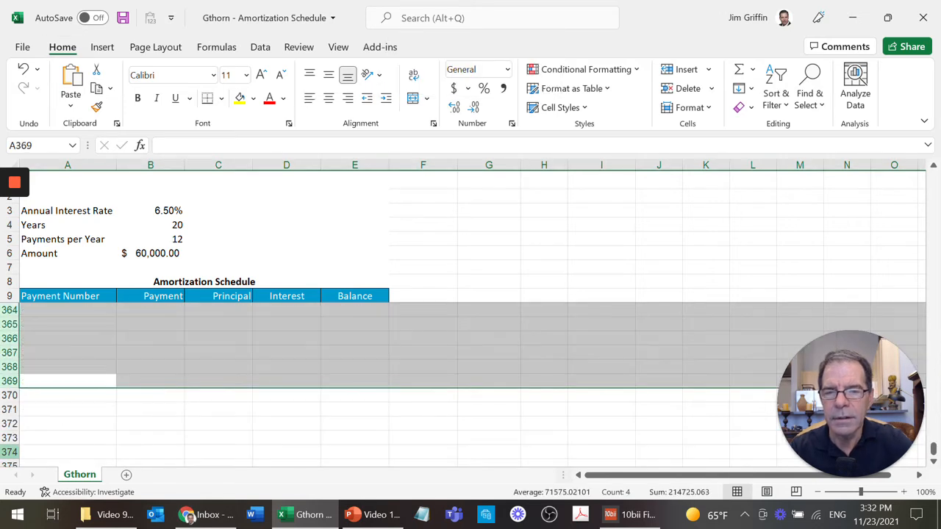
Step: Inspect the last payments of the shortened schedule, their balances and the Total Payments row
{"action": "key", "text": "ctrl+Up"}
{"action": "key", "text": "Up"}
{"action": "key", "text": "Up"}
{"action": "key", "text": "Up"}
{"action": "key", "text": "Up"}
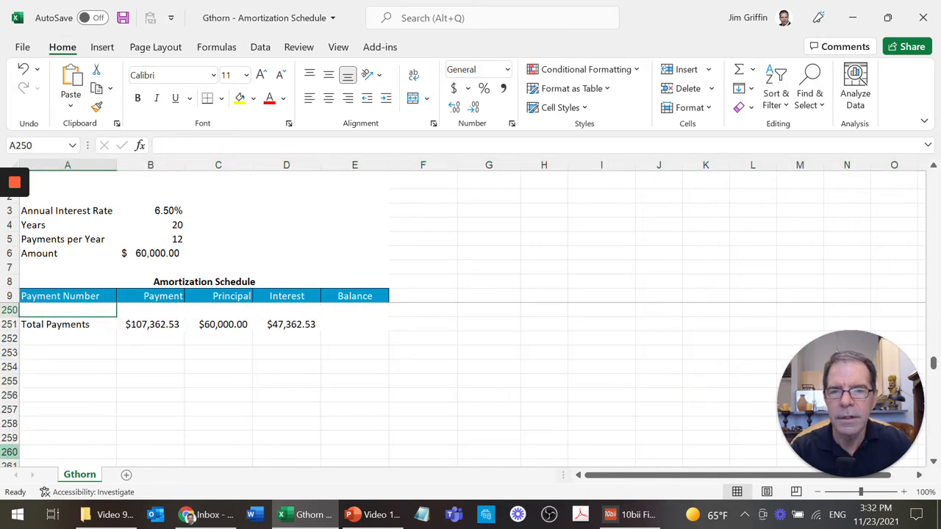
{"action": "key", "text": "Up"}
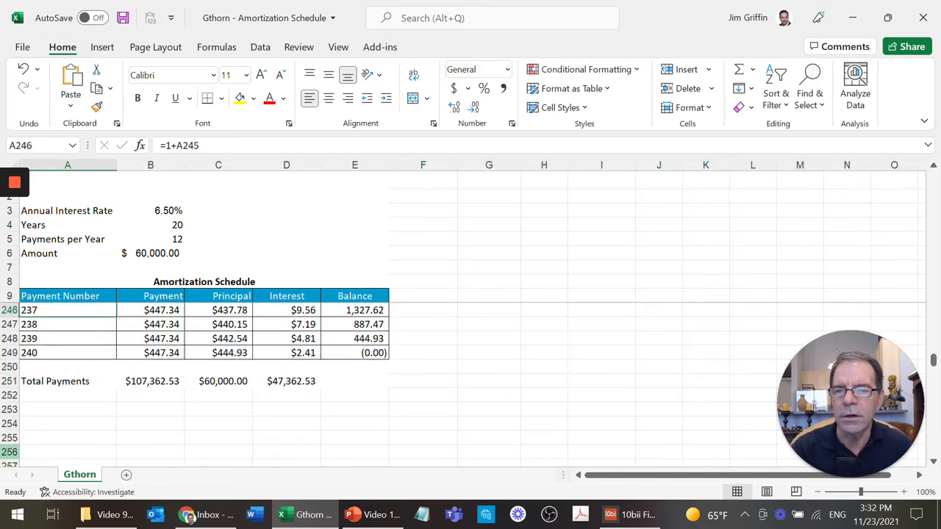
{"action": "key", "text": "ctrl+Down"}
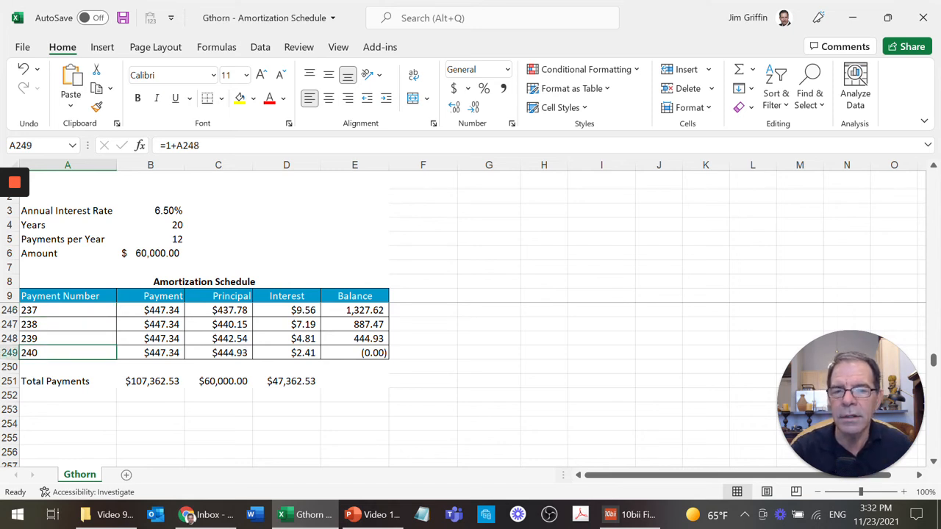
Step: Set the loan term in Years to 30
{"action": "left_click", "coordinate": [151, 225]}
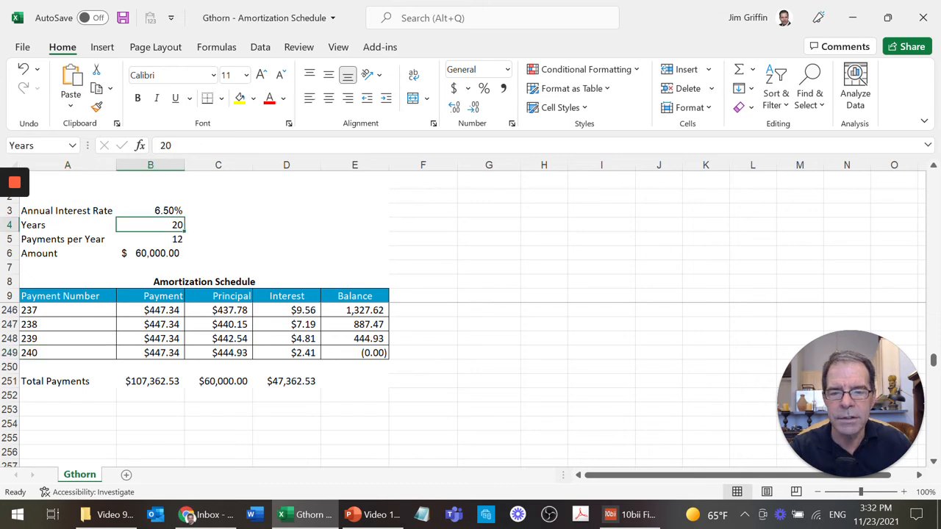
{"action": "type", "text": "30"}
{"action": "key", "text": "Tab"}
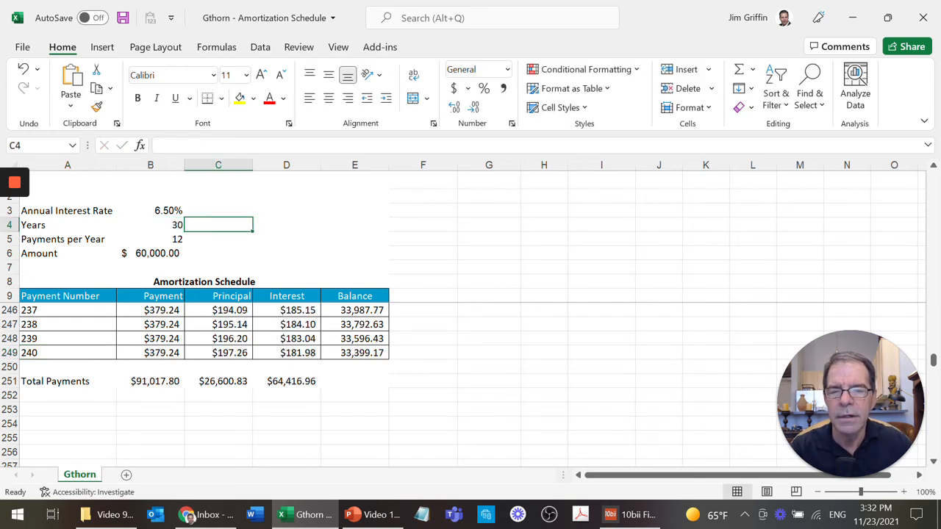
Step: Temporarily highlight the $60,000 Amount and the shortened schedule's principal total in yellow, and undo both fills
{"action": "left_click", "coordinate": [151, 253]}
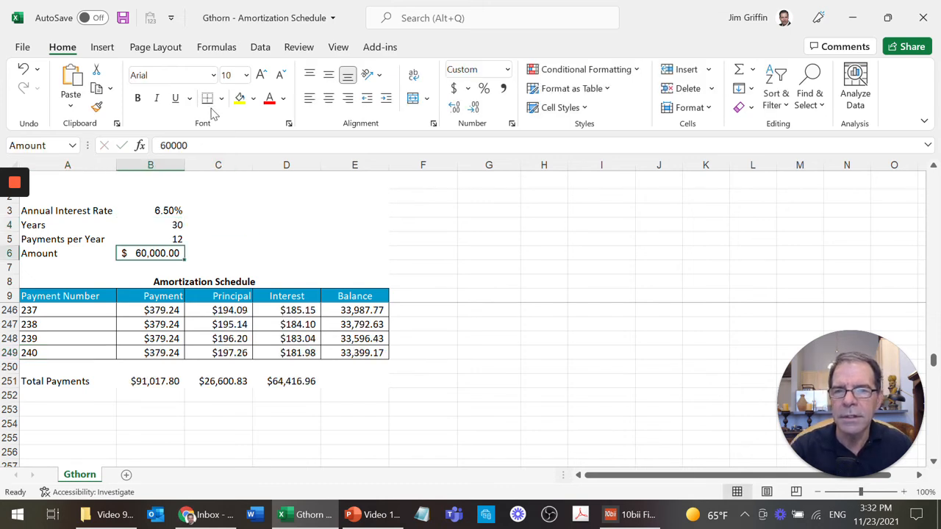
{"action": "left_click", "coordinate": [240, 98]}
{"action": "left_click", "coordinate": [218, 380]}
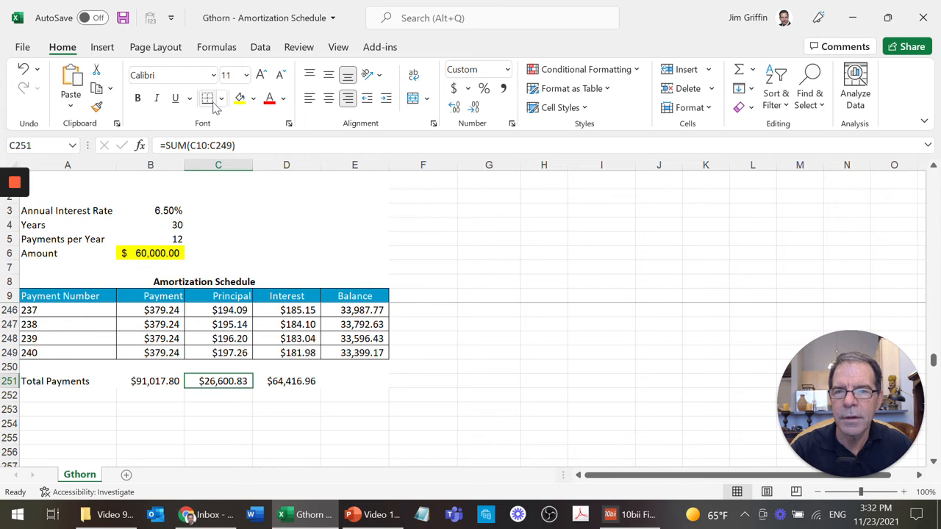
{"action": "left_click", "coordinate": [239, 98]}
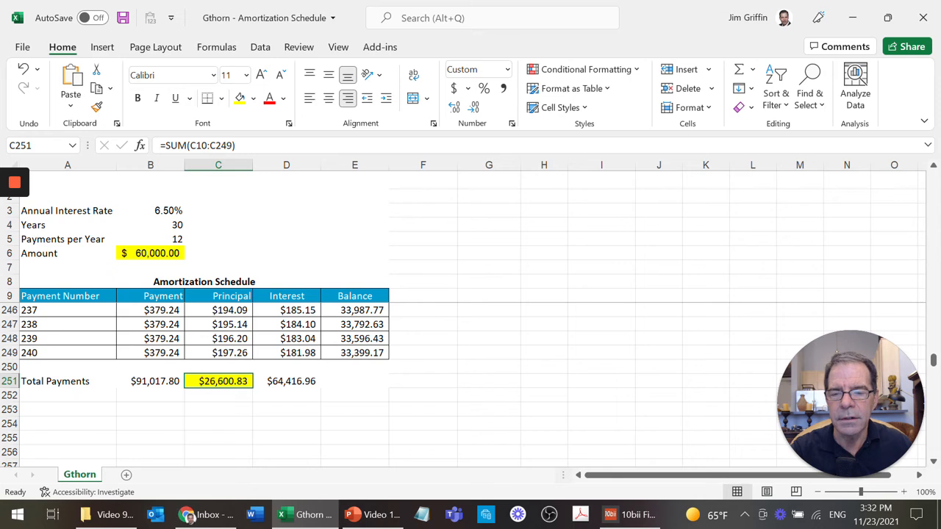
{"action": "key", "text": "ctrl+z"}
{"action": "key", "text": "ctrl+z"}
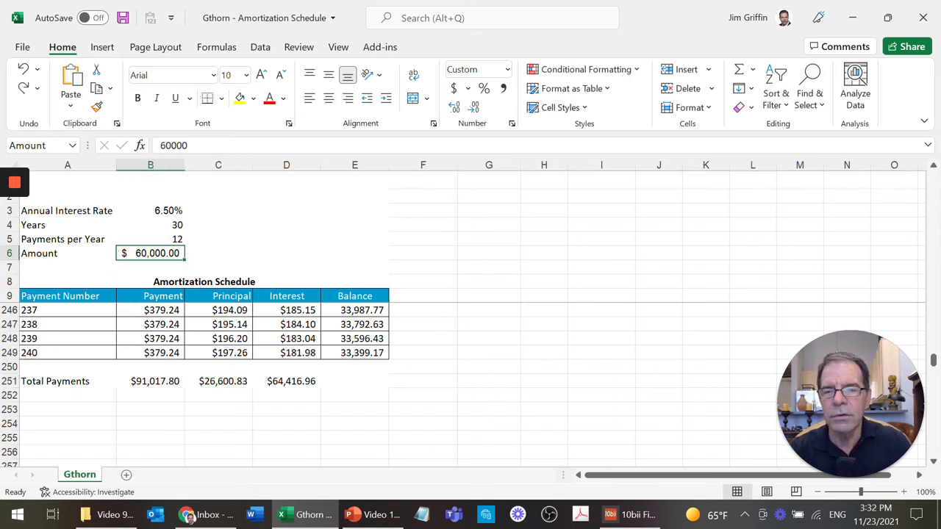
Step: Insert blank rows 250 through 372 between payment 240 and the Total Payments row
{"action": "left_click", "coordinate": [68, 366]}
{"action": "left_click_drag", "start_coordinate": [68, 367], "coordinate": [122, 463]}
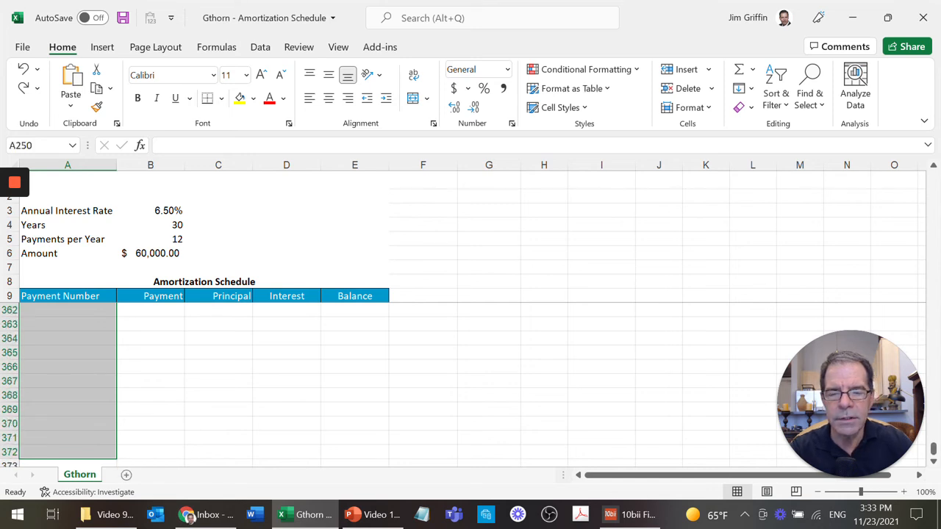
{"action": "key", "text": "alt+i"}
{"action": "key", "text": "r"}
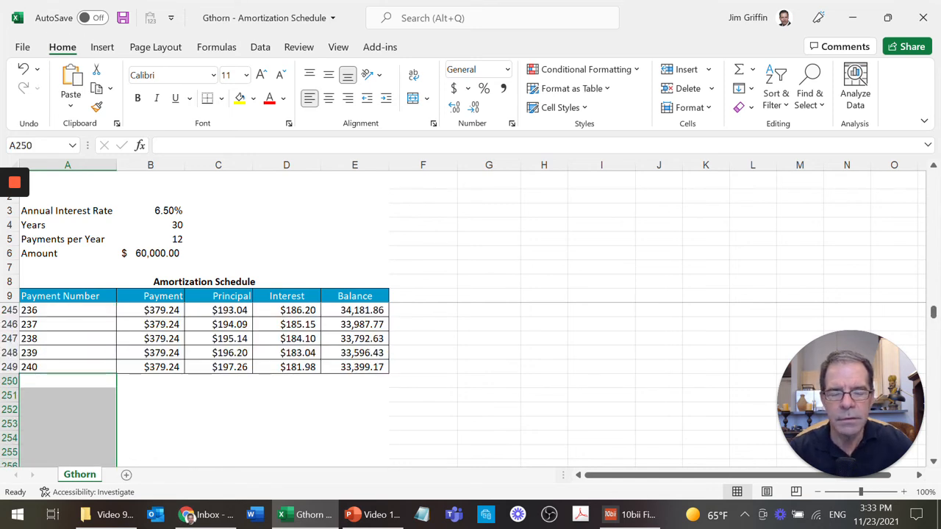
Step: Copy the payment 240 row down through row 372 to extend the schedule
{"action": "key", "text": "Up"}
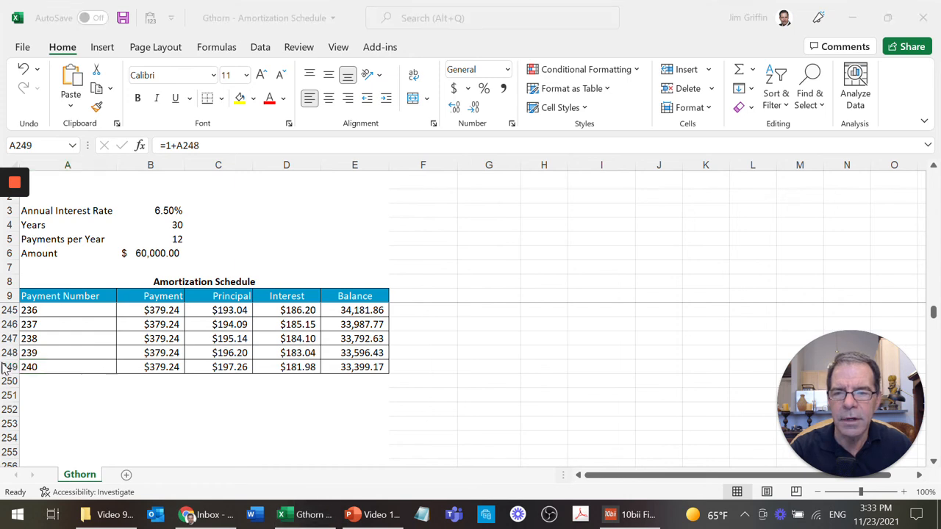
{"action": "key", "text": "shift+space"}
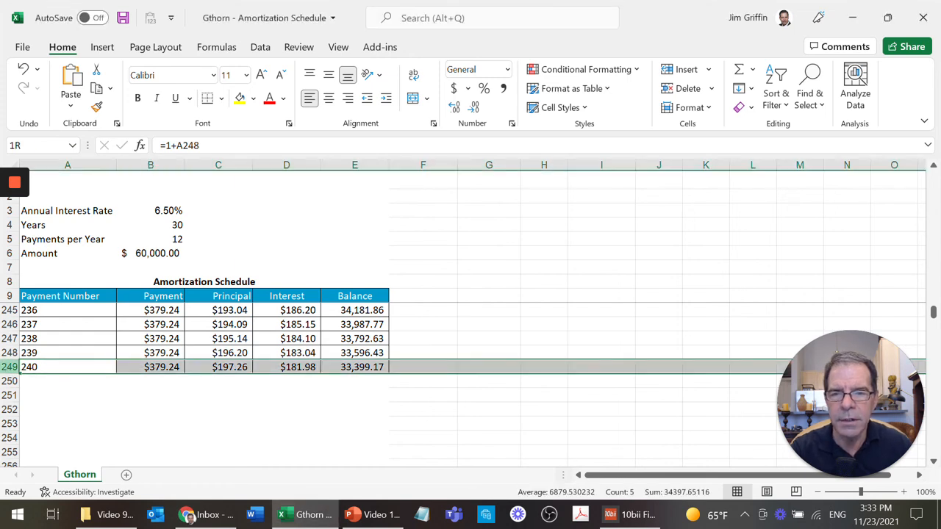
{"action": "key", "text": "ctrl+c"}
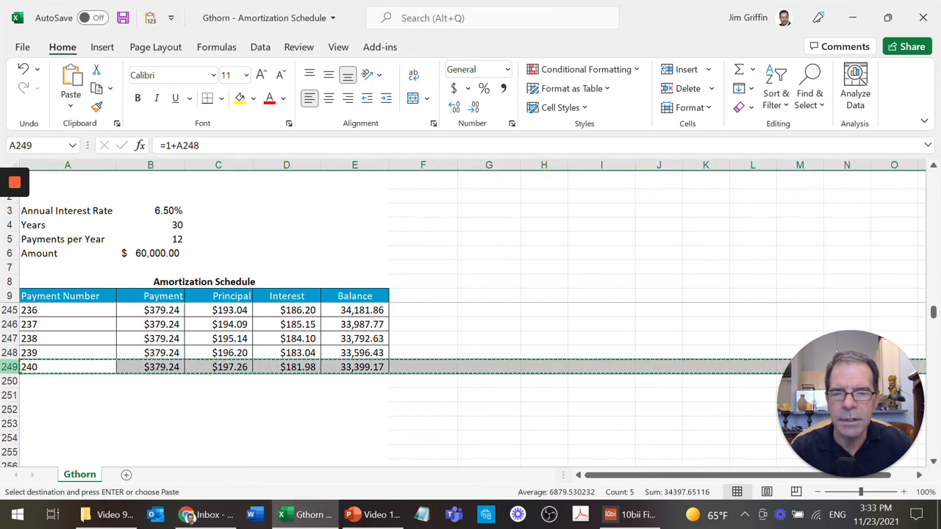
{"action": "key", "text": "ctrl+shift+Down"}
{"action": "key", "text": "shift+Up"}
{"action": "key", "text": "shift+Up"}
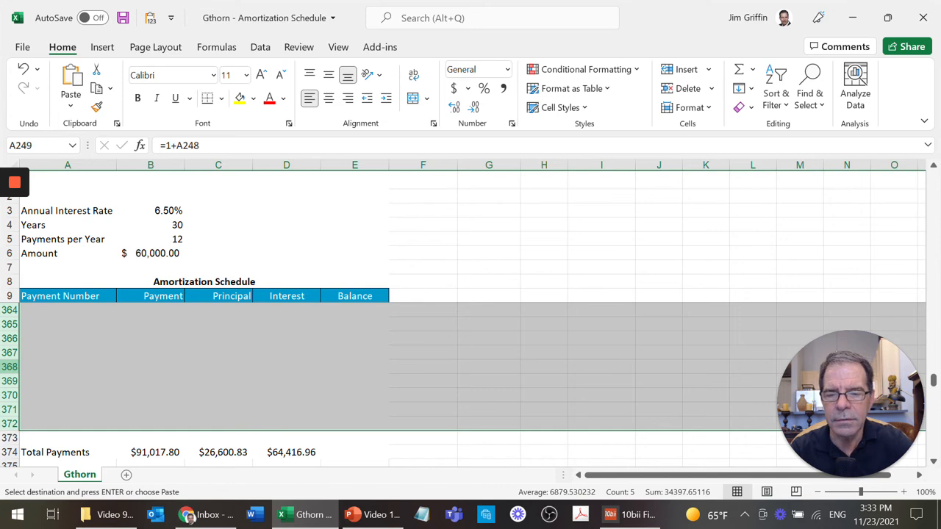
{"action": "key", "text": "ctrl+v"}
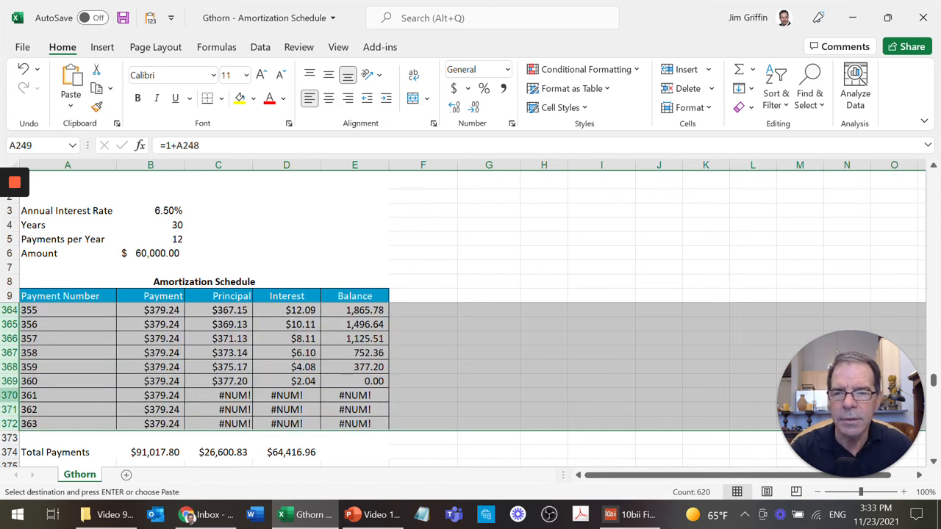
Step: Delete the surplus rows for payments 361 to 363
{"action": "left_click", "coordinate": [10, 394]}
{"action": "key", "text": "shift+Down"}
{"action": "key", "text": "shift+Down"}
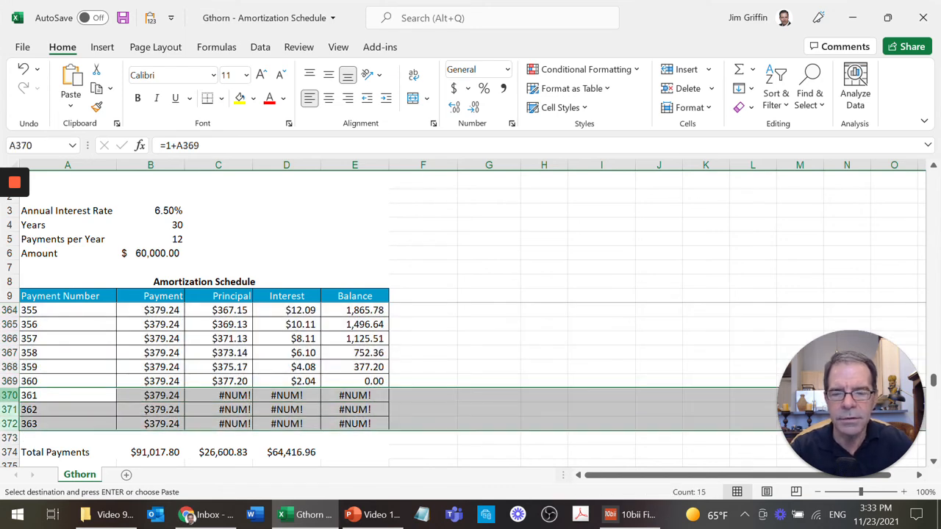
{"action": "key", "text": "ctrl+minus"}
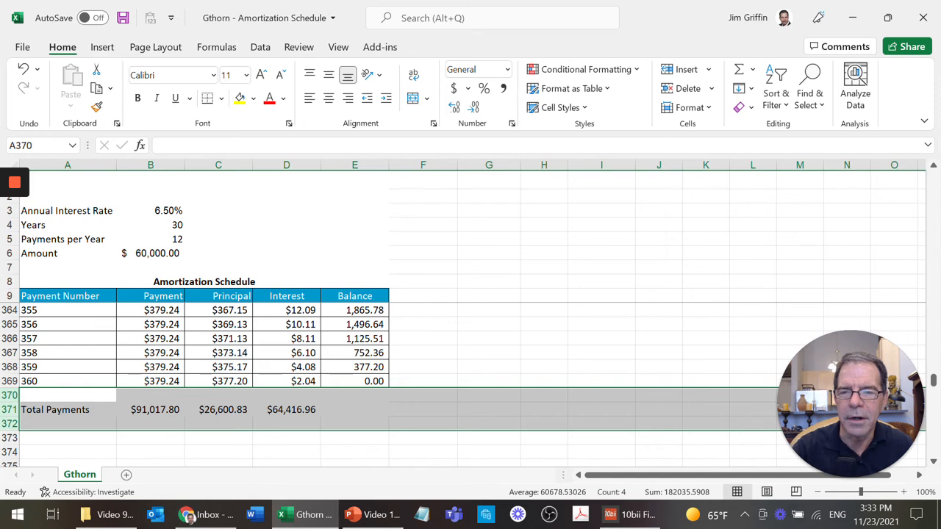
{"action": "left_click", "coordinate": [67, 396]}
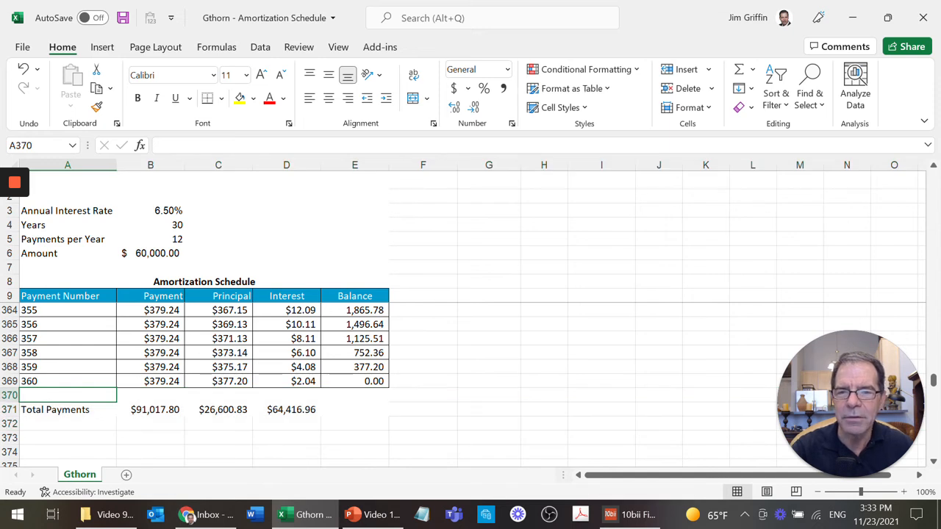
Step: Change the principal total in the Total Payments row to =SUM(C10:C369)
{"action": "left_click", "coordinate": [218, 409]}
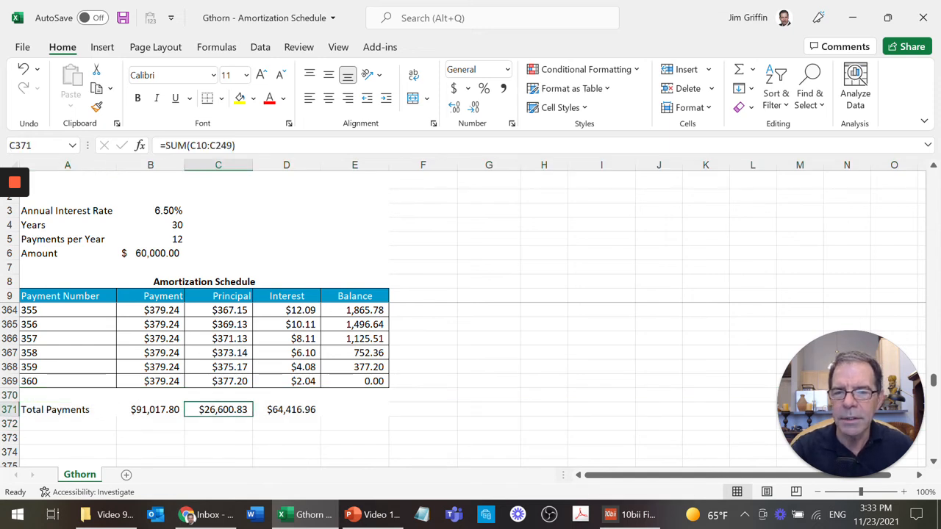
{"action": "left_click", "coordinate": [271, 146]}
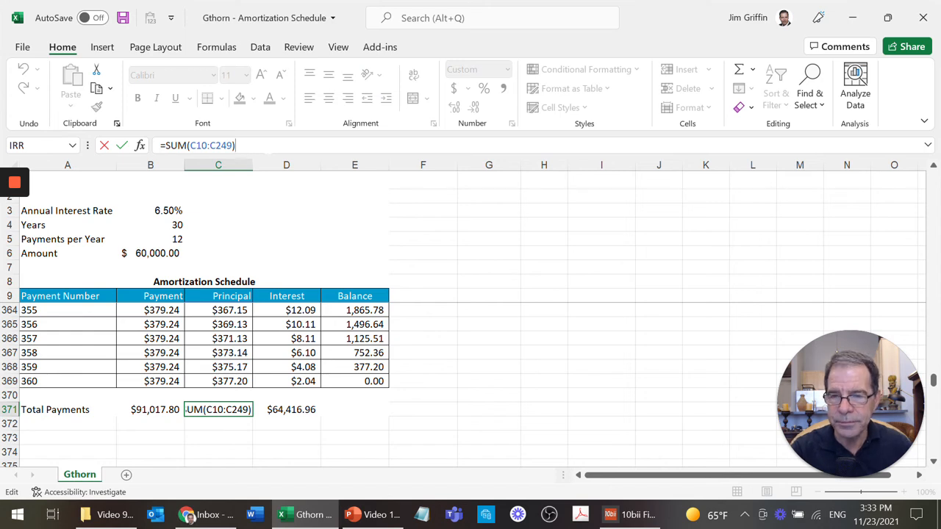
{"action": "key", "text": "BackSpace"}
{"action": "key", "text": "BackSpace"}
{"action": "key", "text": "BackSpace"}
{"action": "key", "text": "BackSpace"}
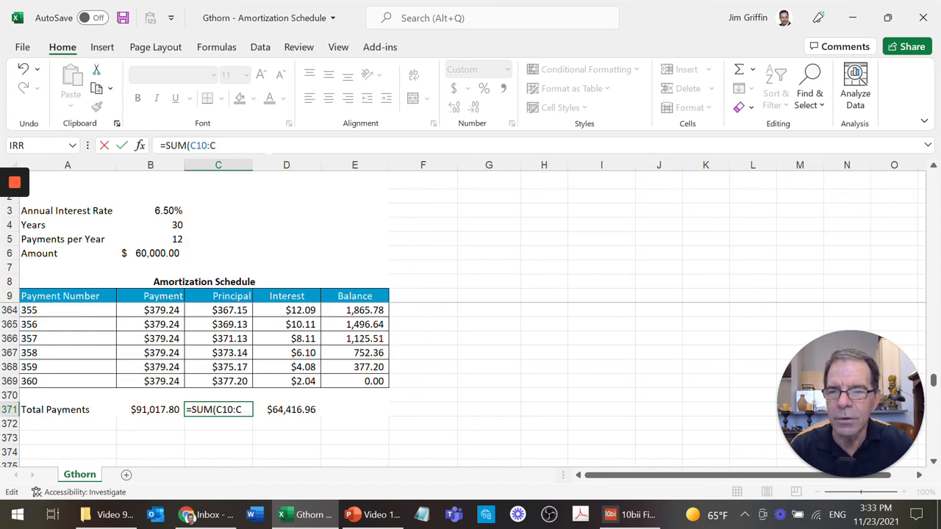
{"action": "type", "text": "369"}
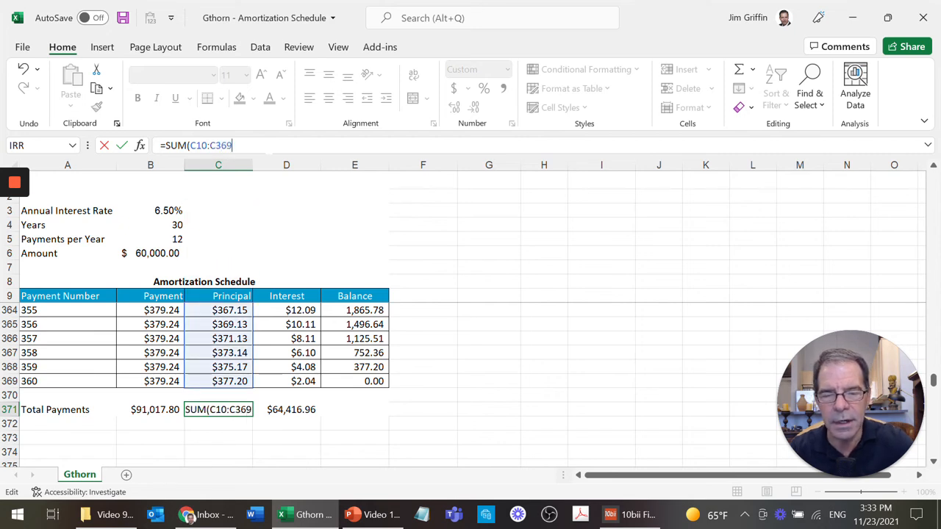
{"action": "type", "text": ")"}
{"action": "key", "text": "Return"}
Step: Copy the principal total's formula to the payment and interest totals in the Total Payments row
{"action": "key", "text": "Up"}
{"action": "key", "text": "ctrl+c"}
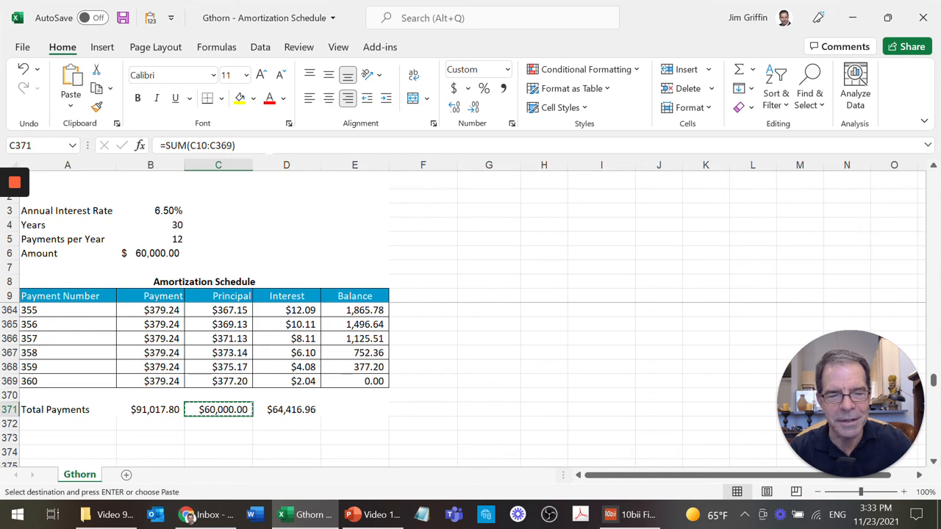
{"action": "key", "text": "Left"}
{"action": "key", "text": "ctrl+v"}
{"action": "key", "text": "Right"}
{"action": "key", "text": "Right"}
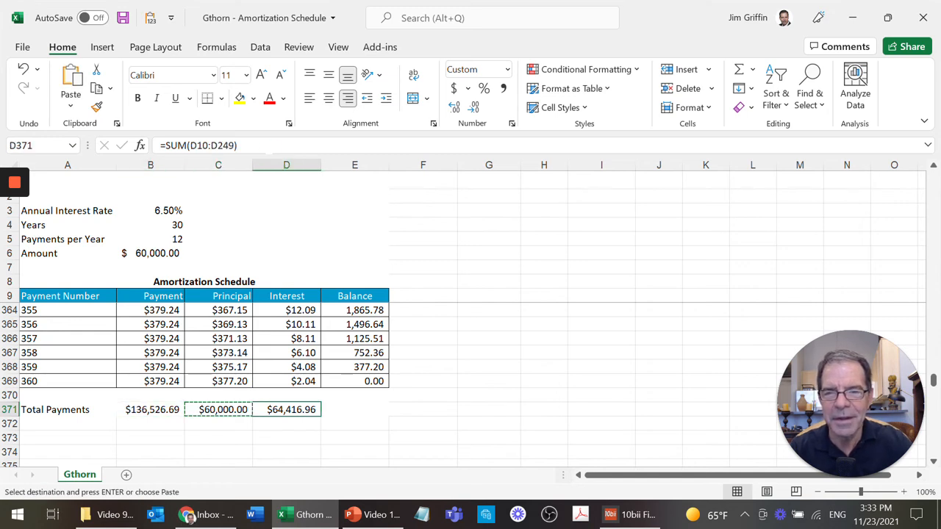
{"action": "key", "text": "ctrl+v"}
Step: Check the interest total's formula range and the combined sum of the principal and interest totals
{"action": "key", "text": "F2"}
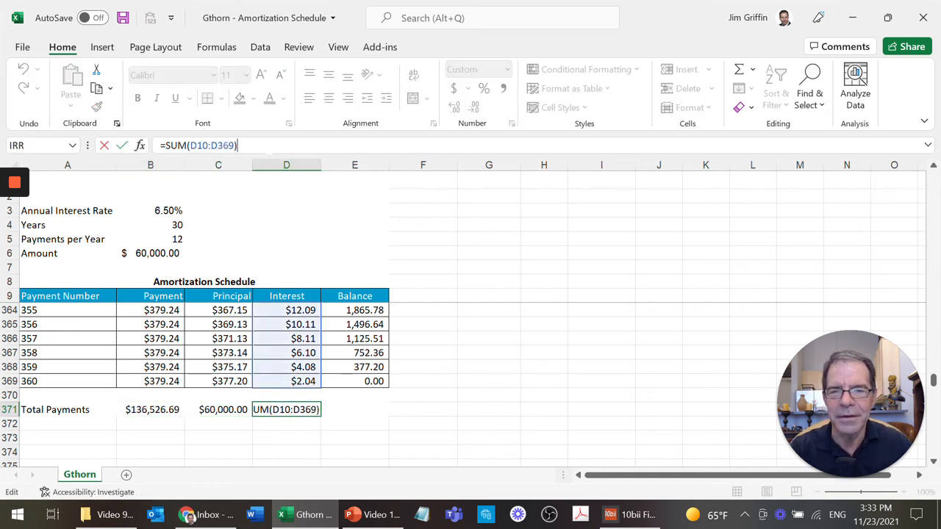
{"action": "key", "text": "Return"}
{"action": "key", "text": "Up"}
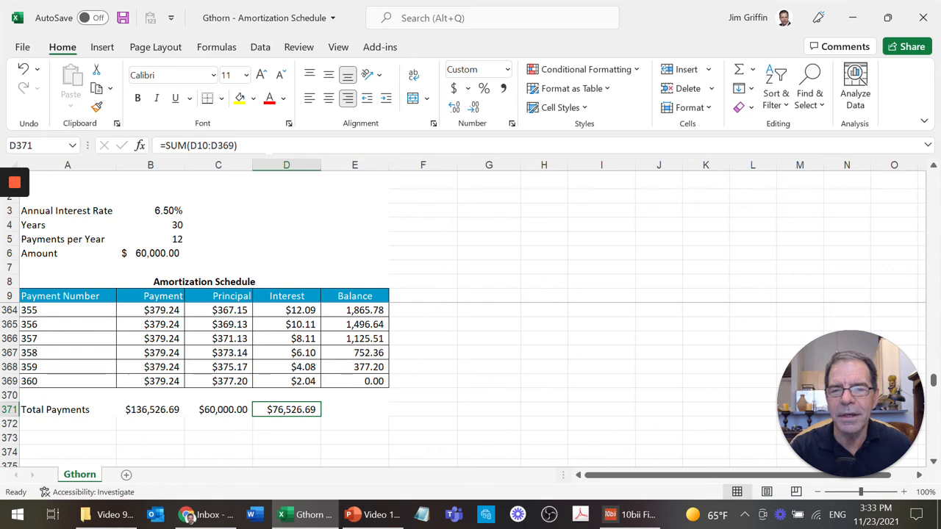
{"action": "key", "text": "shift+Left"}
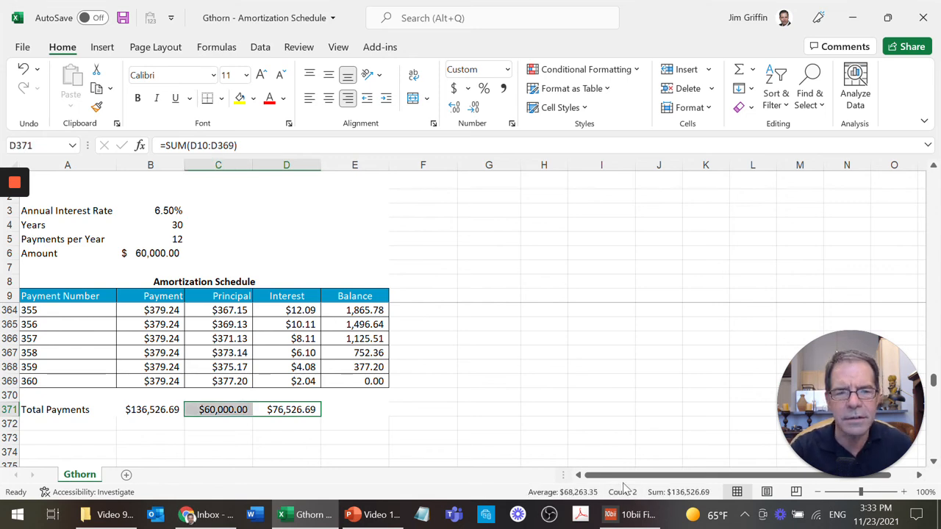
{"action": "left_click", "coordinate": [423, 409]}
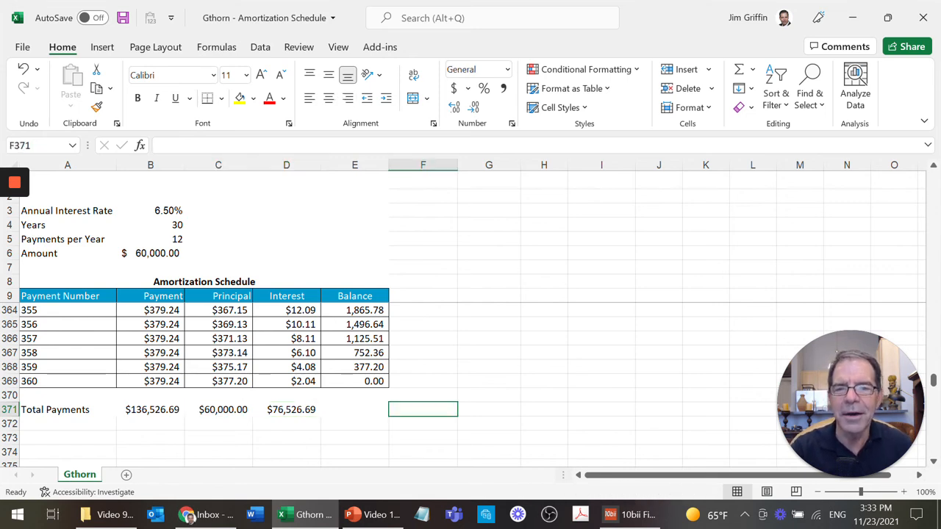
Step: Use Goal Seek to set the first payment in B10 to 400 by changing the Annual Interest Rate in B3, and accept the solution
{"action": "key", "text": "ctrl+Home"}
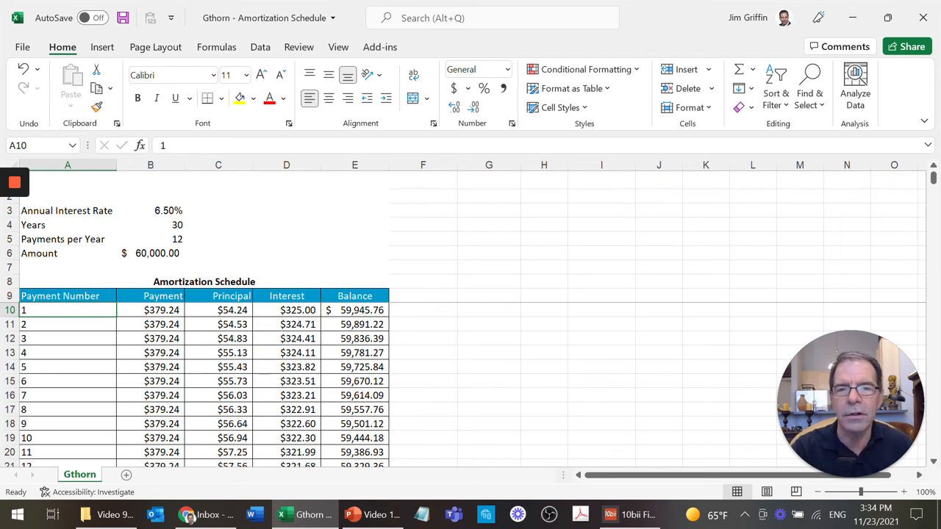
{"action": "left_click", "coordinate": [149, 211]}
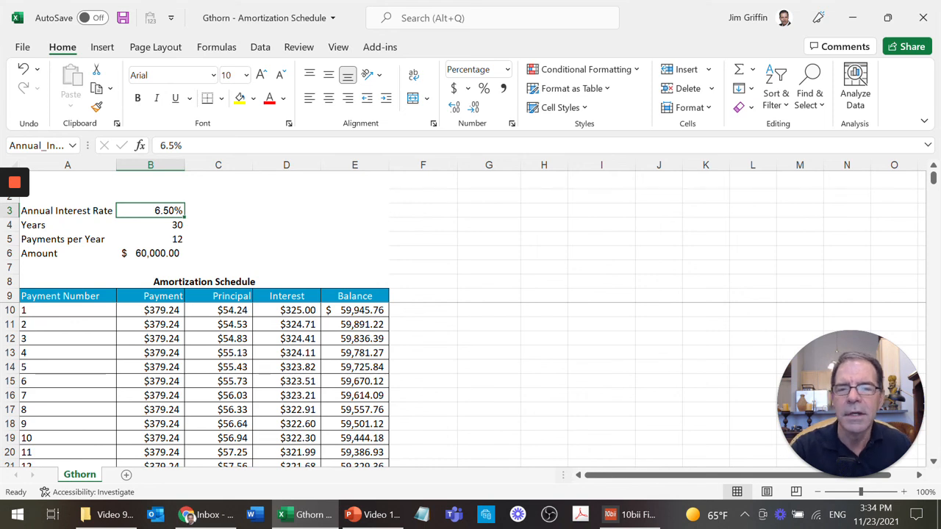
{"action": "left_click", "coordinate": [151, 311]}
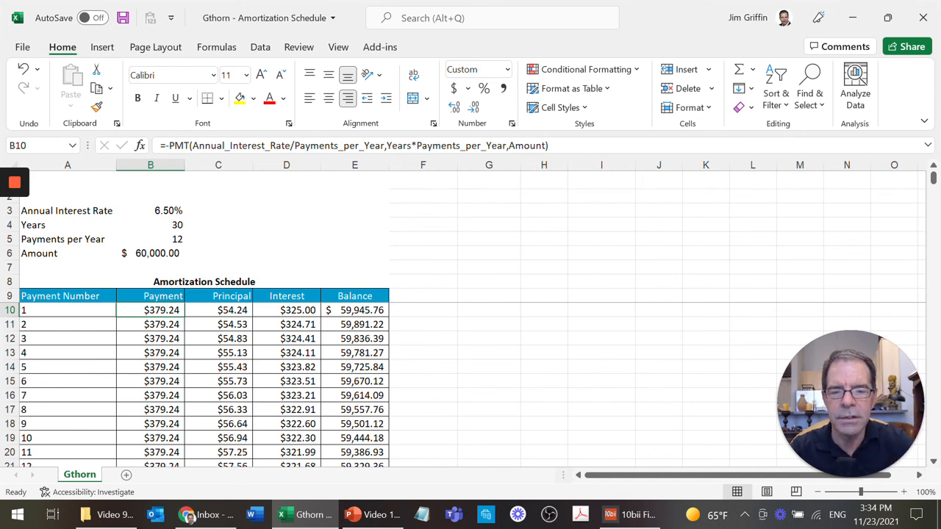
{"action": "key", "text": "alt"}
{"action": "key", "text": "t"}
{"action": "key", "text": "g"}
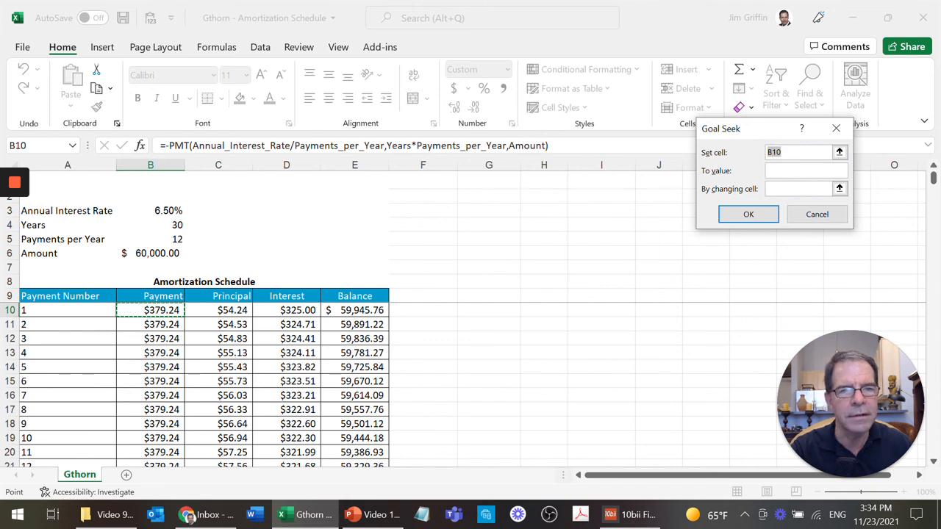
{"action": "left_click", "coordinate": [772, 172]}
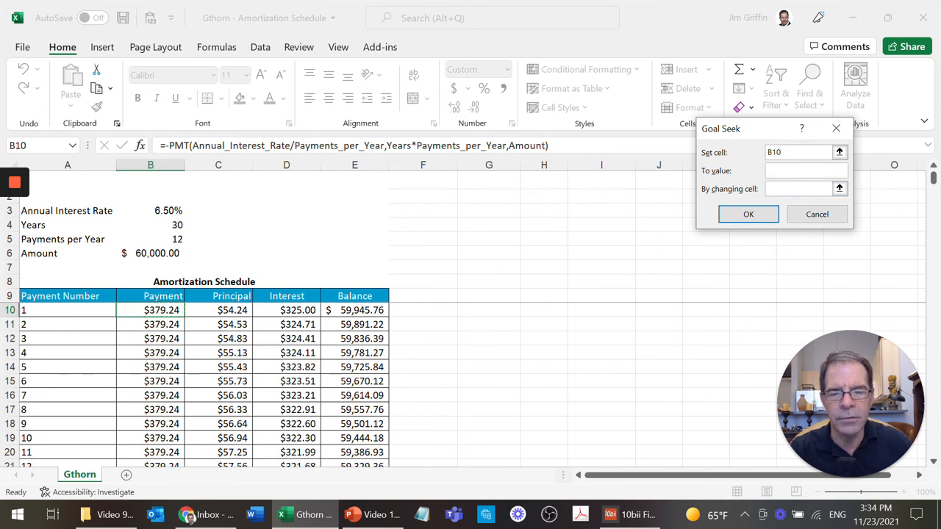
{"action": "type", "text": "400"}
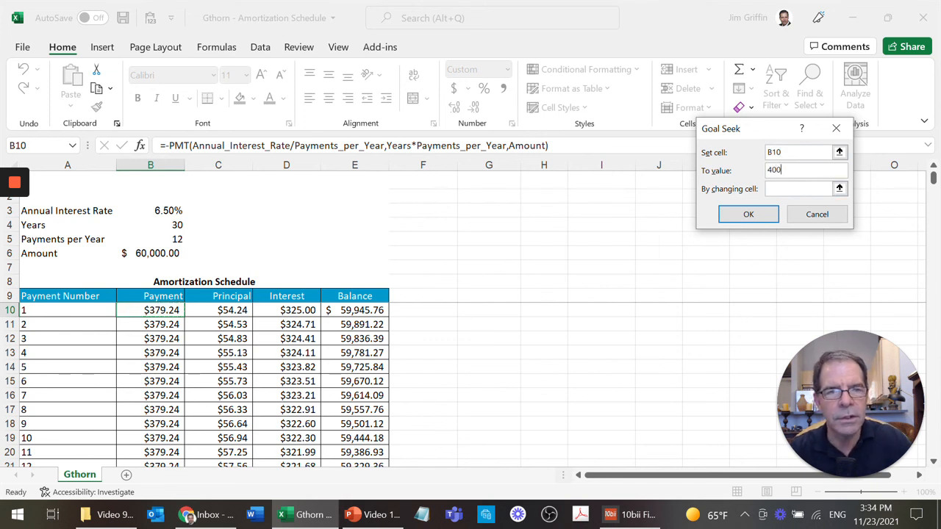
{"action": "key", "text": "Tab"}
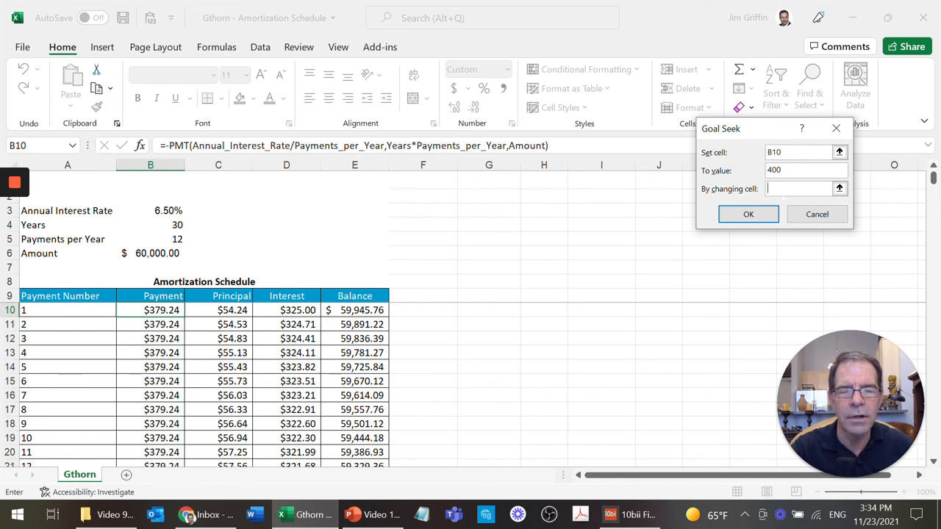
{"action": "left_click", "coordinate": [158, 210]}
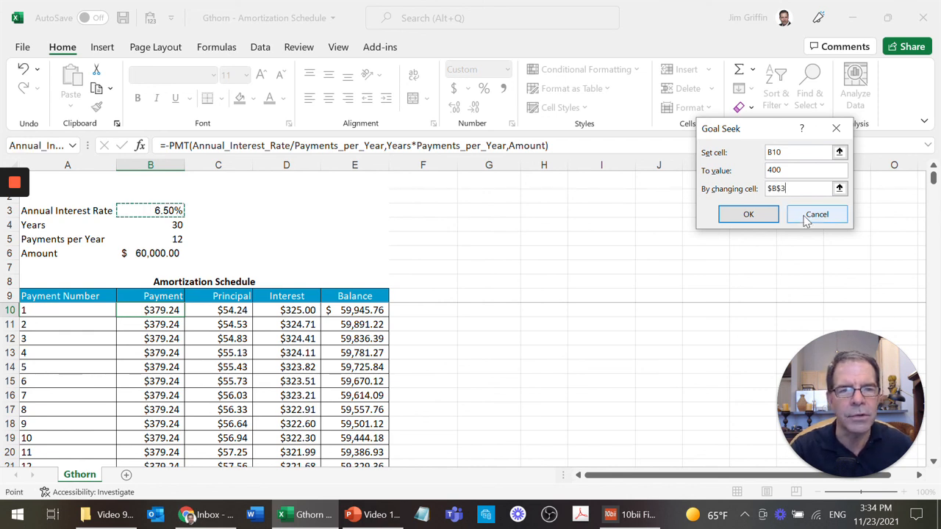
{"action": "left_click", "coordinate": [763, 213]}
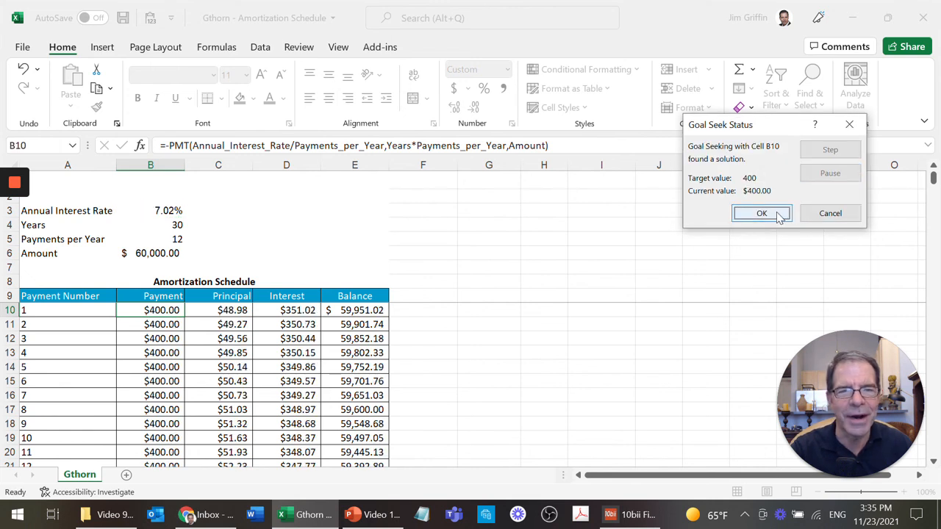
{"action": "left_click", "coordinate": [776, 214]}
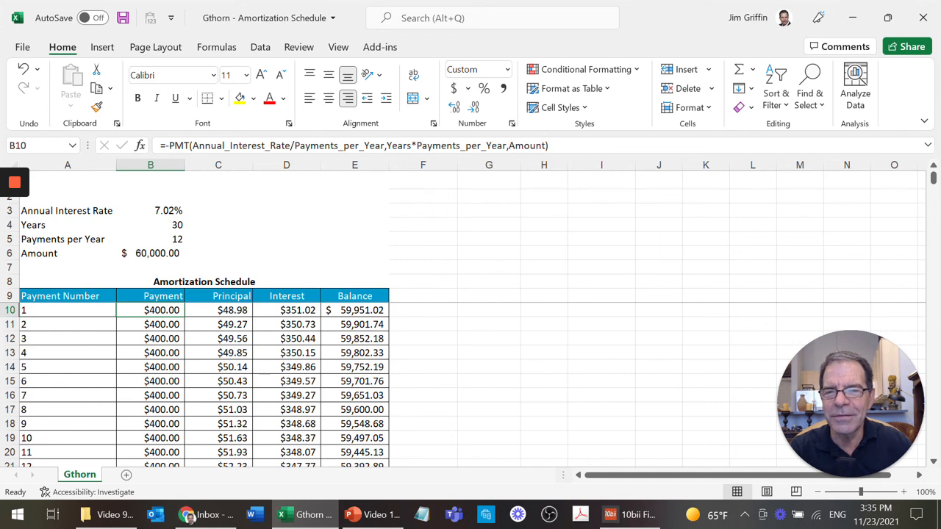
Step: Examine the exact solved interest rate, the first payment's formula and the payment and principal totals, and return to the schedule's start
{"action": "left_click", "coordinate": [150, 211]}
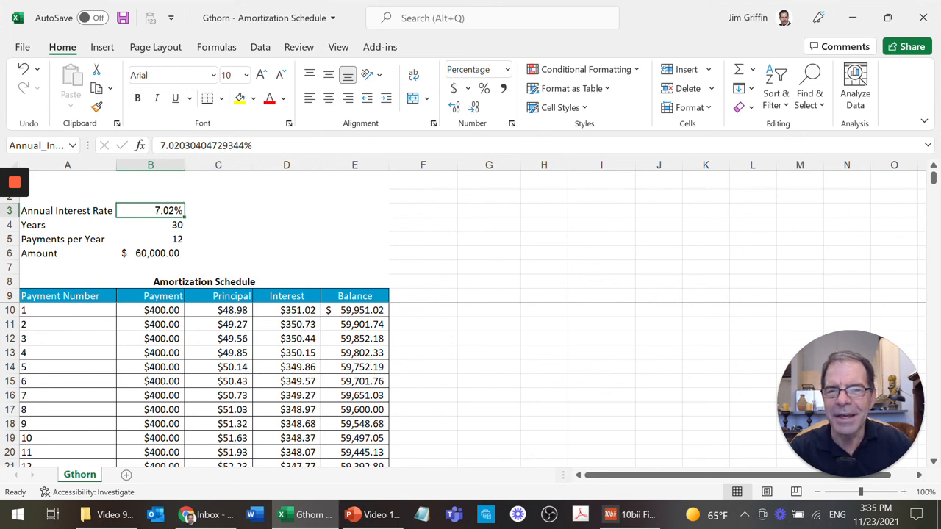
{"action": "left_click", "coordinate": [149, 310]}
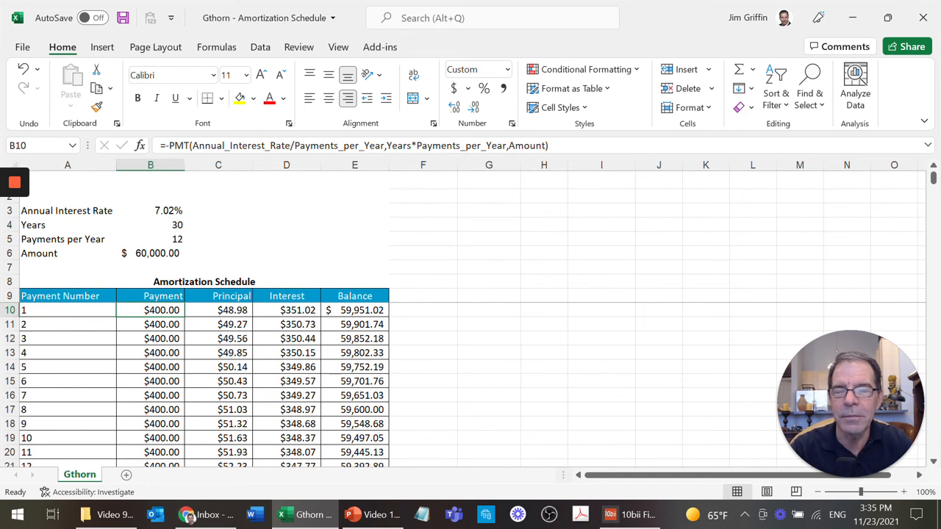
{"action": "key", "text": "ctrl+Down"}
{"action": "key", "text": "ctrl+Down"}
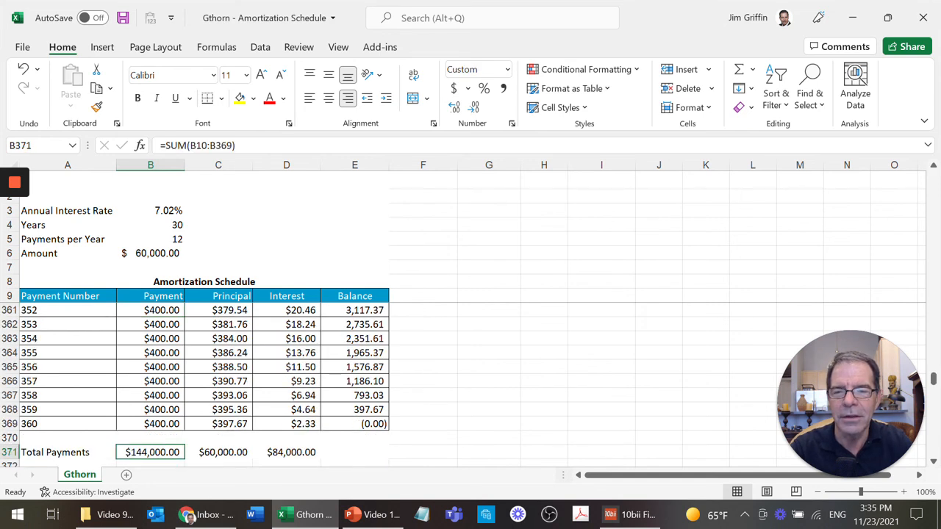
{"action": "key", "text": "Right"}
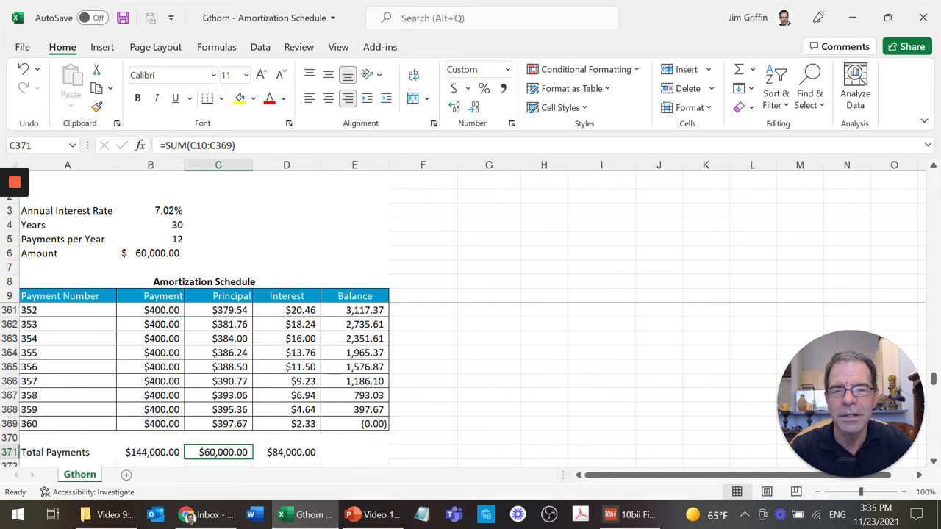
{"action": "key", "text": "ctrl+Home"}
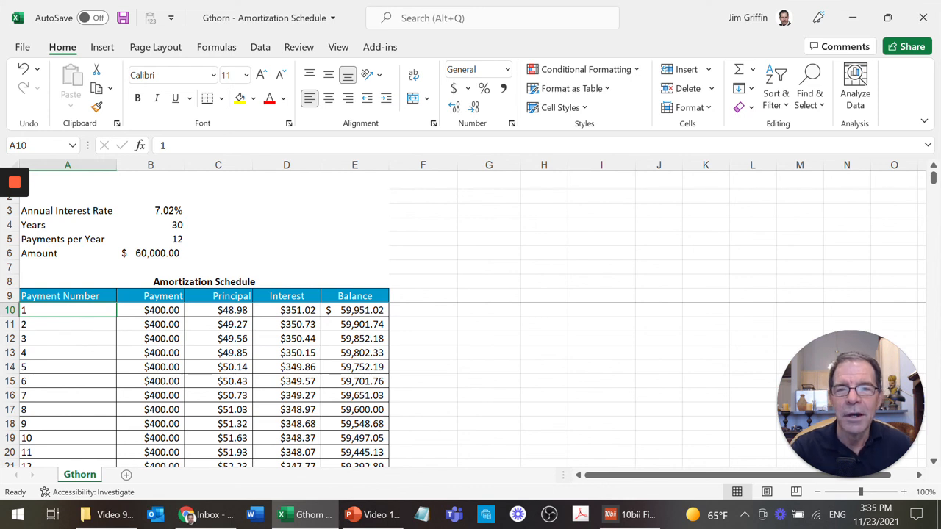